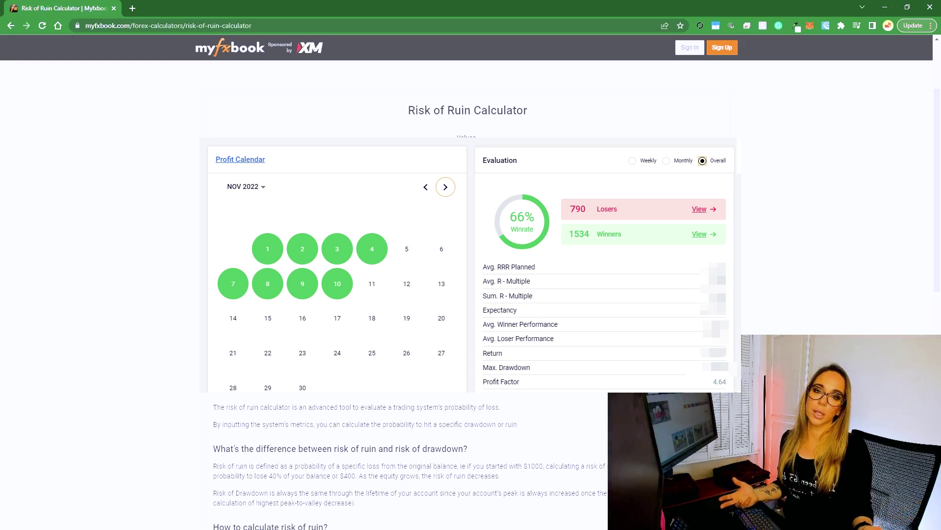
# Step: Enter a 45% win rate, then point out the Average Win and Average Loss fields
pyautogui.press('BackSpace')
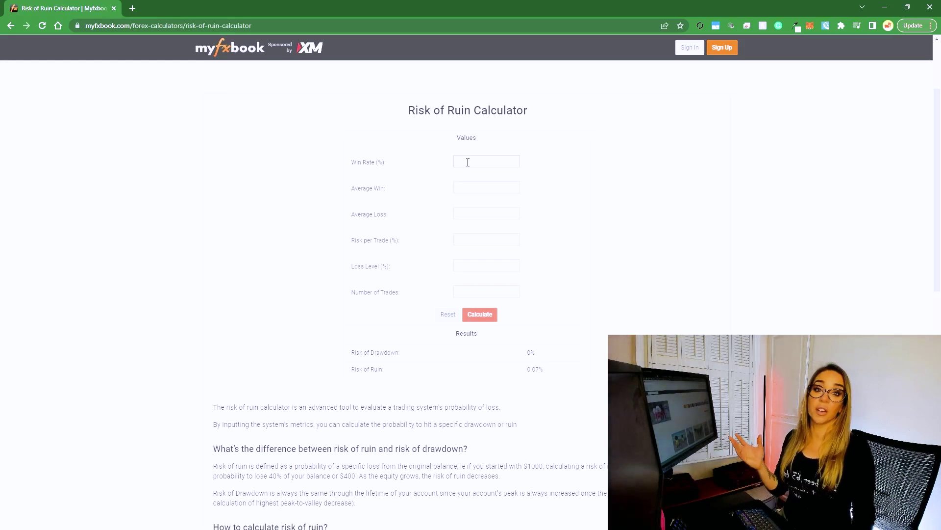
pyautogui.write('5')
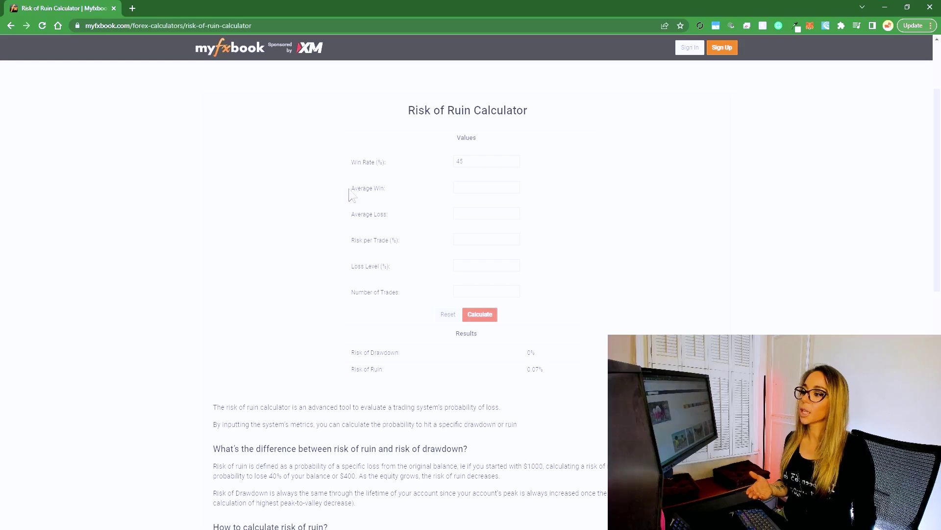
pyautogui.moveTo(349, 190); pyautogui.dragTo(392, 192)
pyautogui.moveTo(351, 214); pyautogui.dragTo(410, 214)
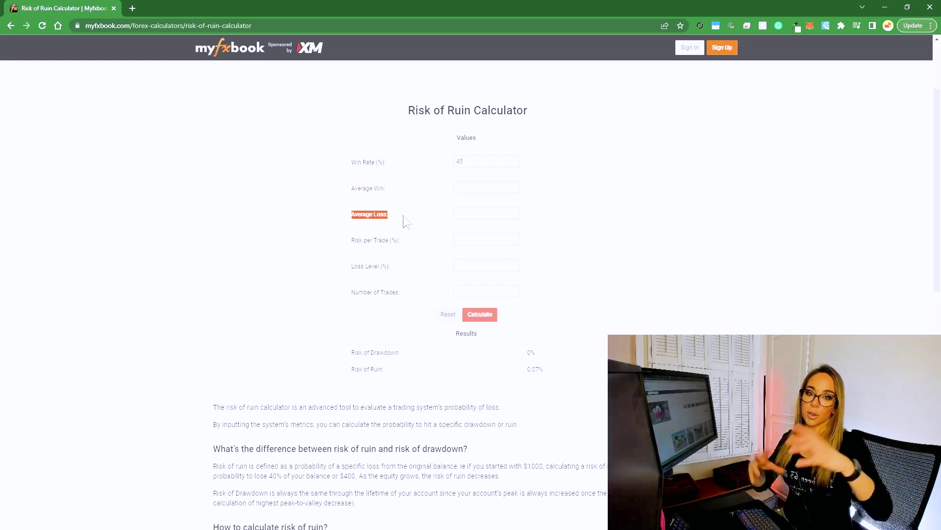
pyautogui.click(404, 220)
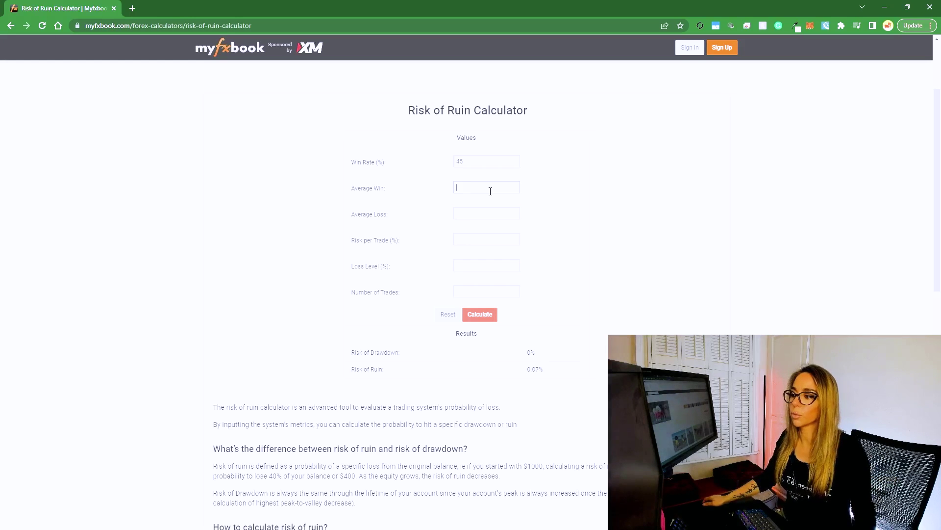
# Step: Fill in Average Win 100, Average Loss 100, Risk 1, Loss Level 90, 100 trades and calculate
pyautogui.write('100')
pyautogui.press('Tab')
pyautogui.write('100')
pyautogui.click(466, 238)
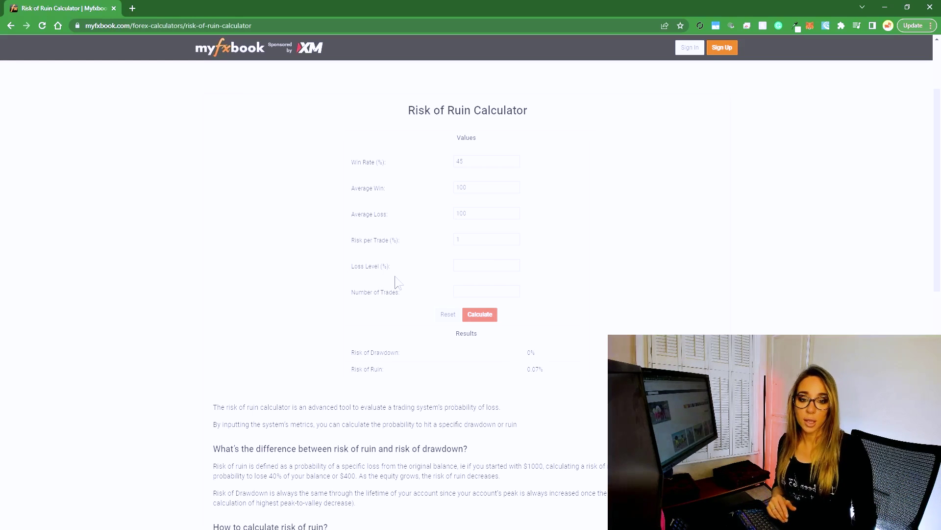
pyautogui.click(468, 268)
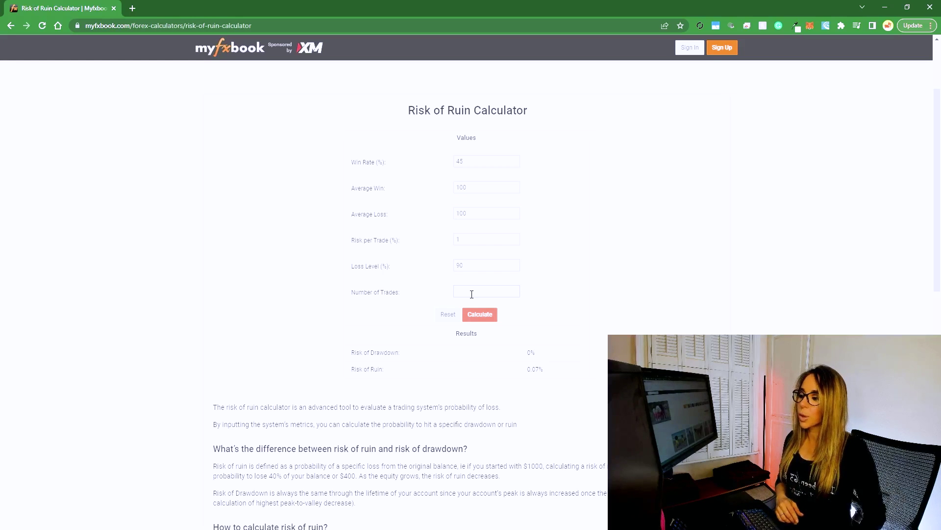
pyautogui.write('100')
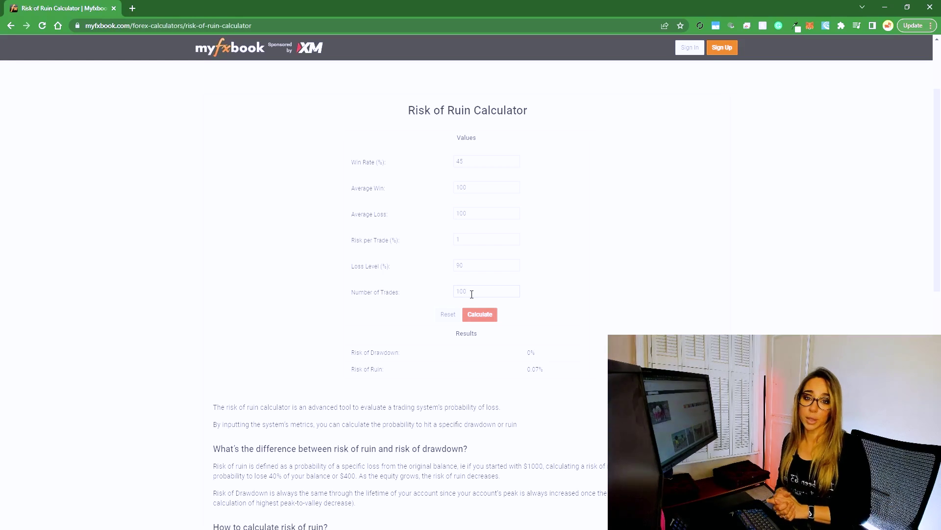
pyautogui.click(480, 314)
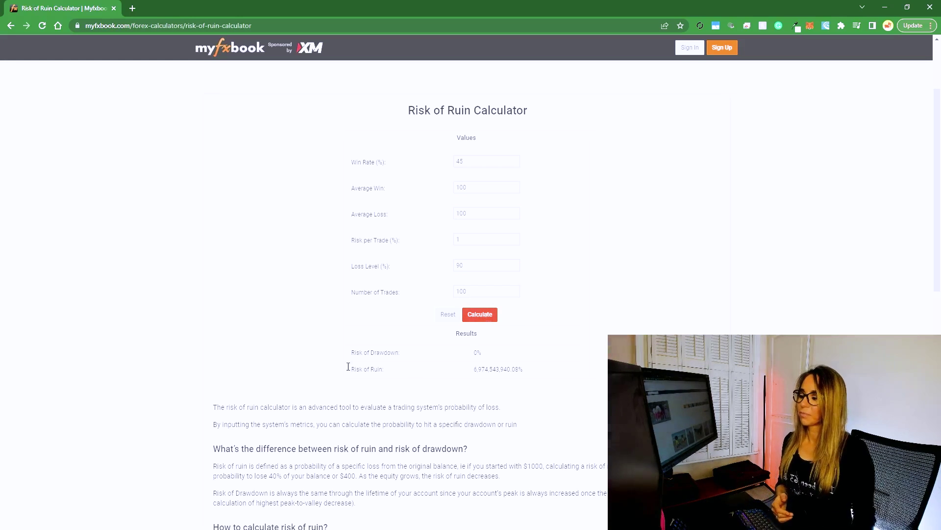
pyautogui.moveTo(348, 369); pyautogui.dragTo(518, 367)
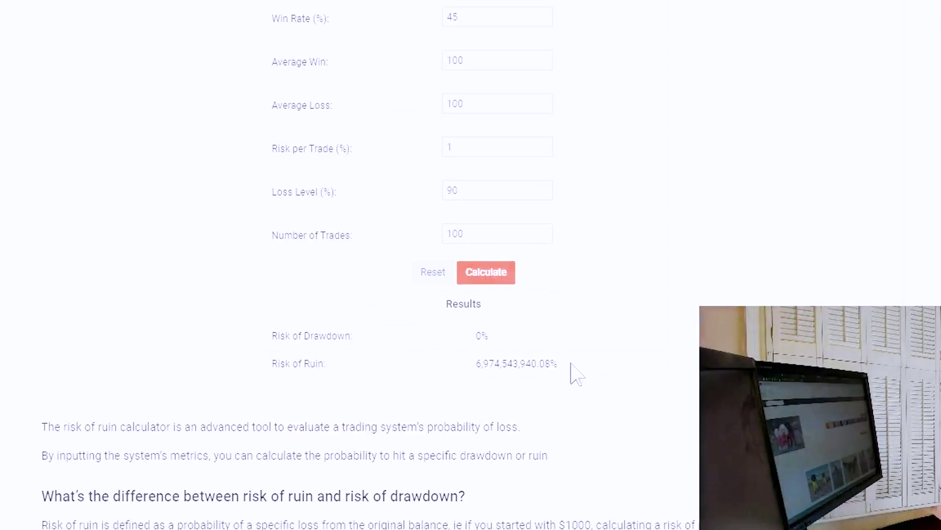
pyautogui.moveTo(582, 353); pyautogui.dragTo(590, 352)
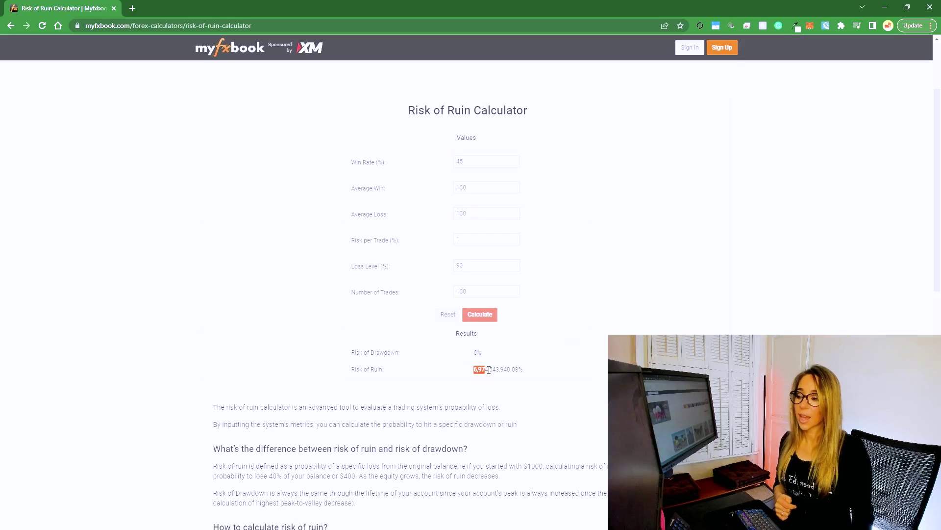
pyautogui.moveTo(481, 353); pyautogui.dragTo(524, 353)
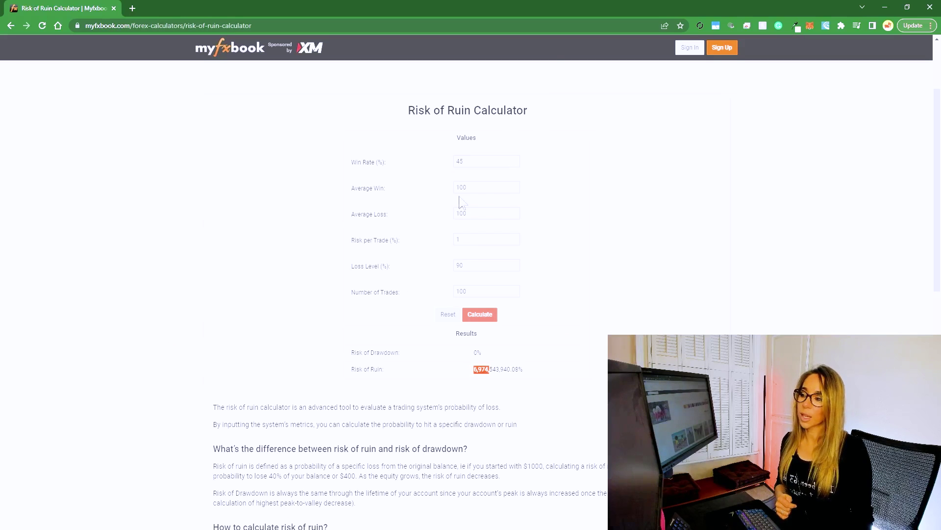
pyautogui.click(466, 161)
pyautogui.click(475, 190)
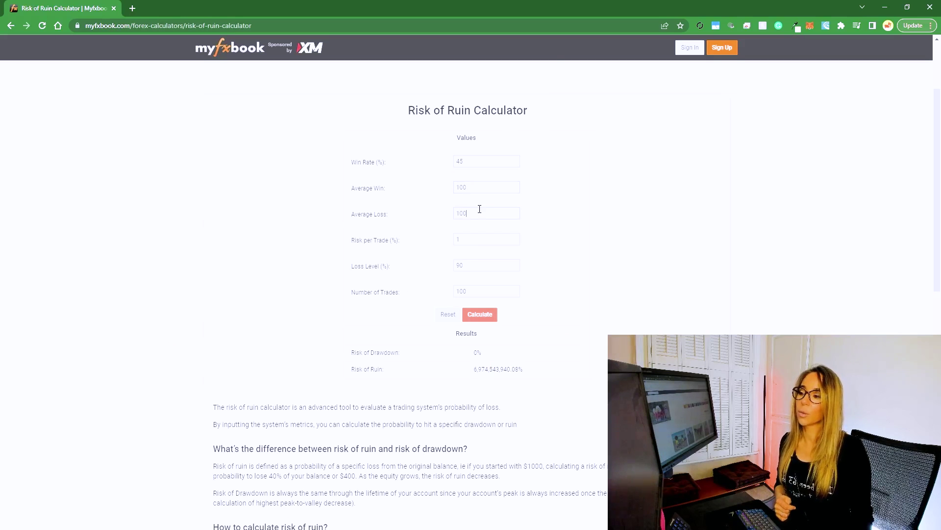
pyautogui.click(479, 211)
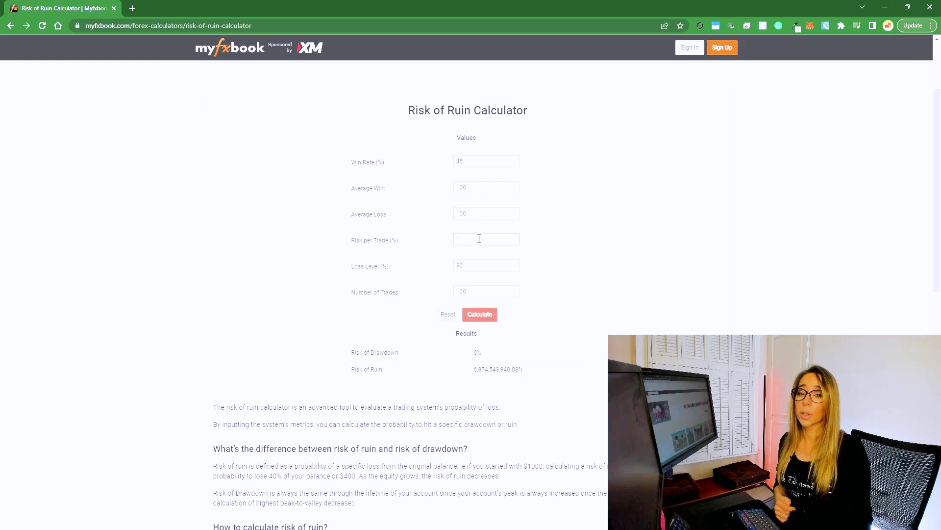
pyautogui.click(479, 238)
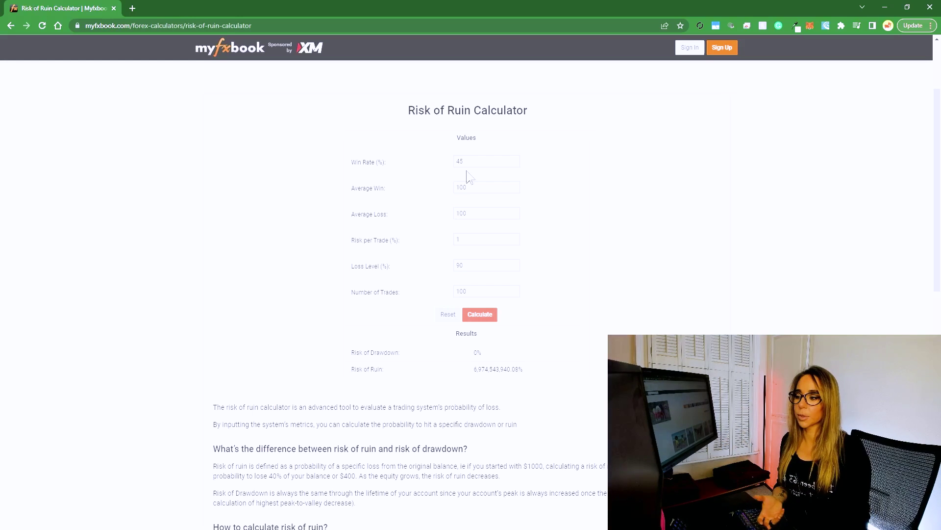
# Step: Change the win rate to 50% and recalculate, showing 100% risk of ruin
pyautogui.moveTo(472, 162); pyautogui.dragTo(410, 171)
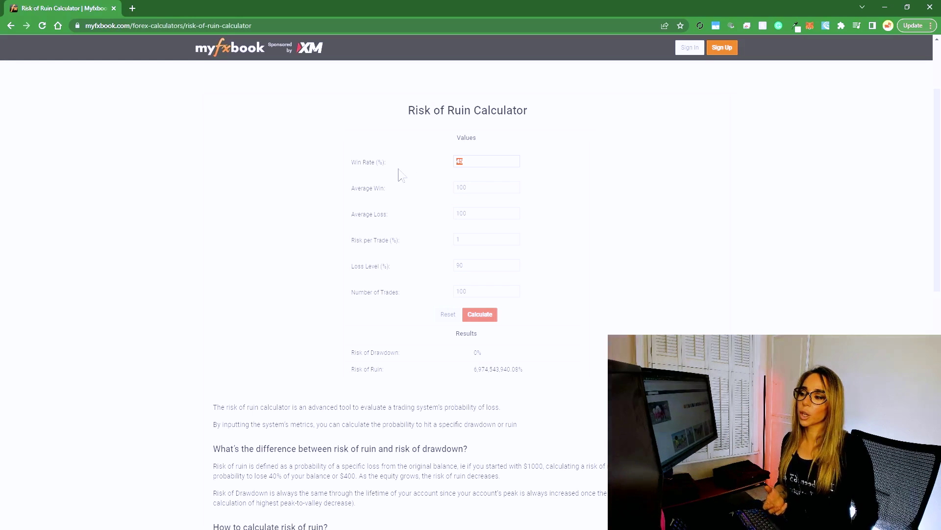
pyautogui.write('50')
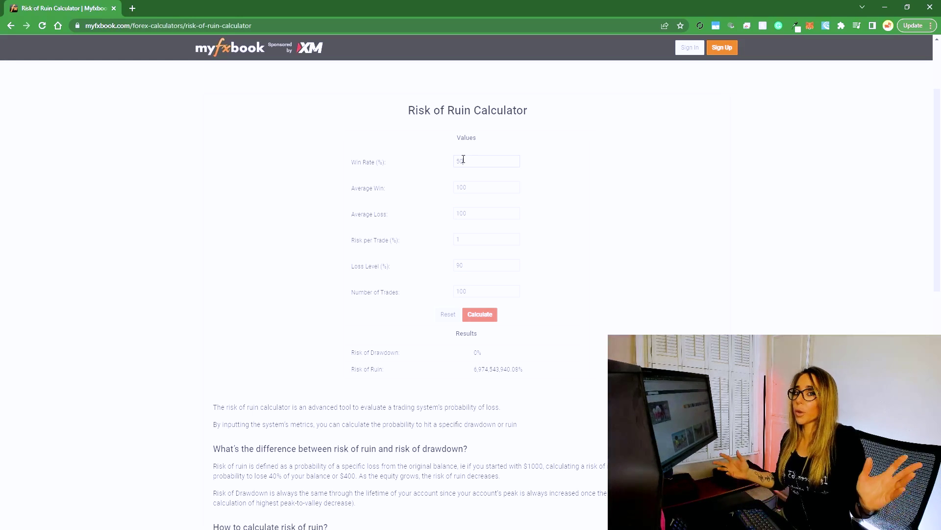
pyautogui.click(488, 316)
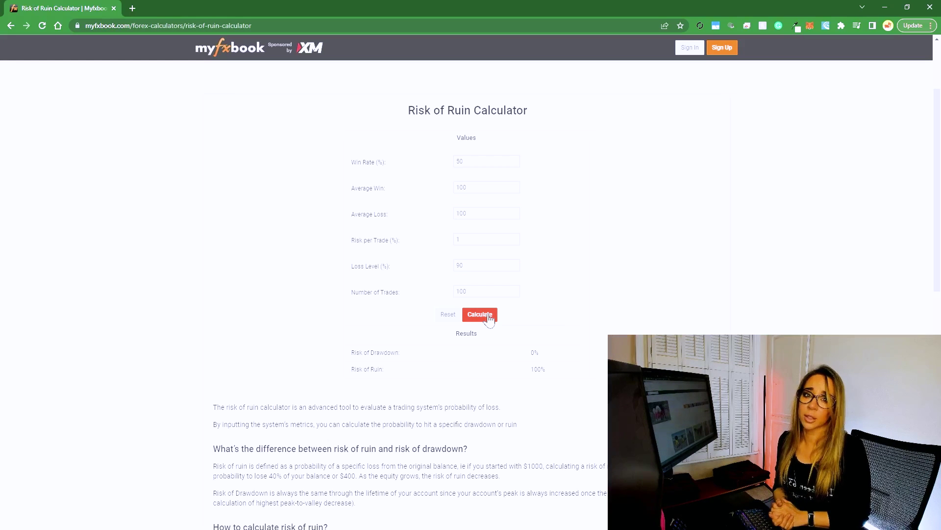
pyautogui.moveTo(530, 369); pyautogui.dragTo(562, 372)
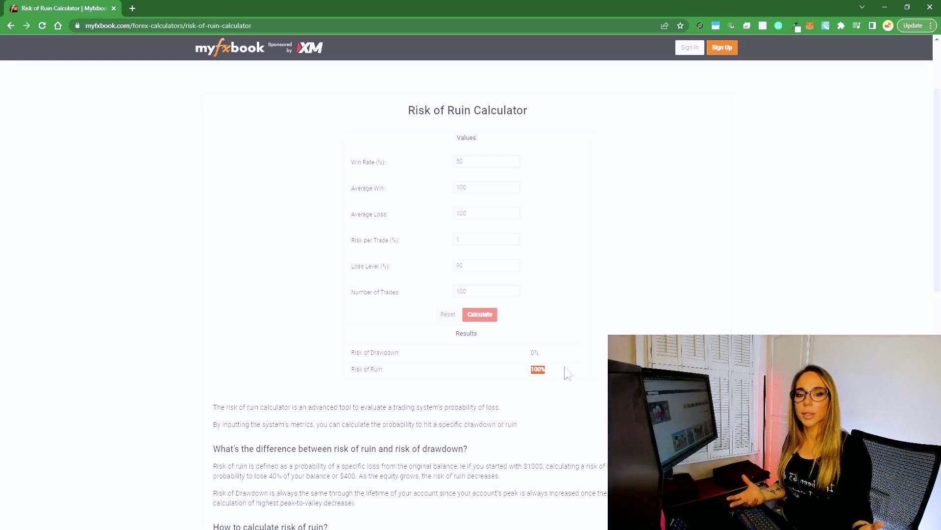
# Step: Lower Risk per Trade to 0.5%, then 0.1%, recalculating each time
pyautogui.moveTo(472, 239); pyautogui.dragTo(365, 230)
pyautogui.write('0.5')
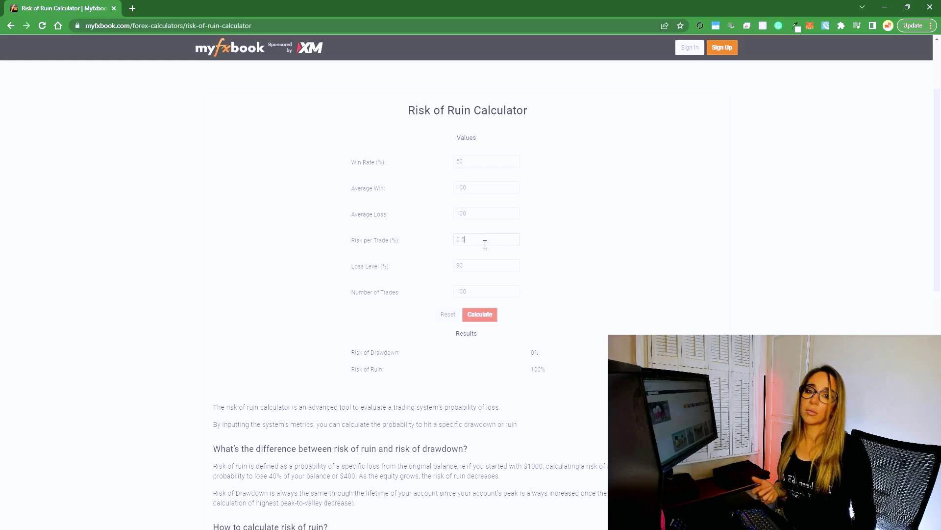
pyautogui.click(481, 322)
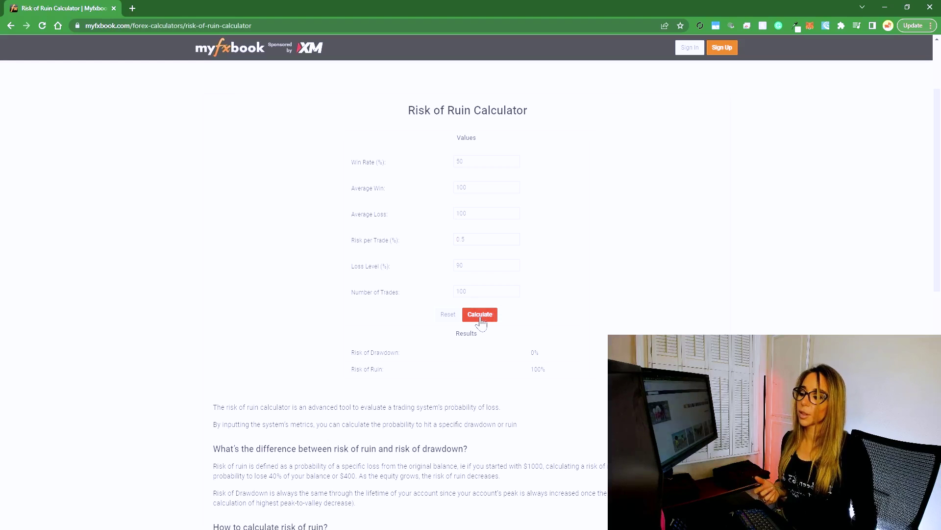
pyautogui.click(466, 239)
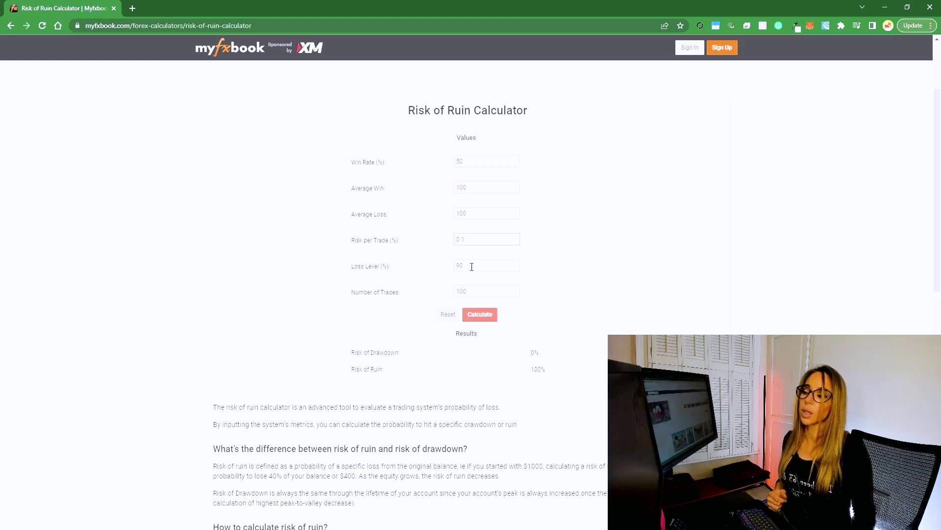
pyautogui.click(483, 315)
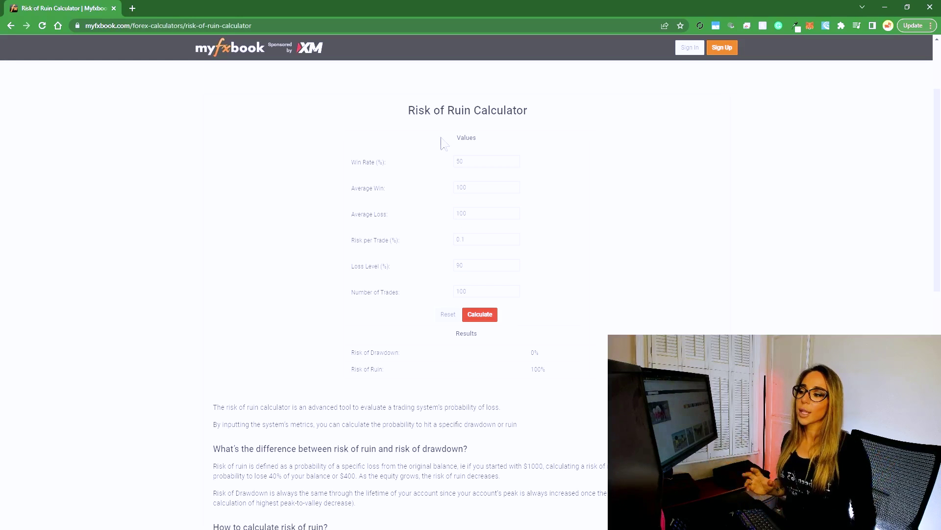
# Step: Reset Win Rate to 45, set Average Win to 120 and Risk per Trade to 1
pyautogui.doubleClick(475, 161)
pyautogui.write('45')
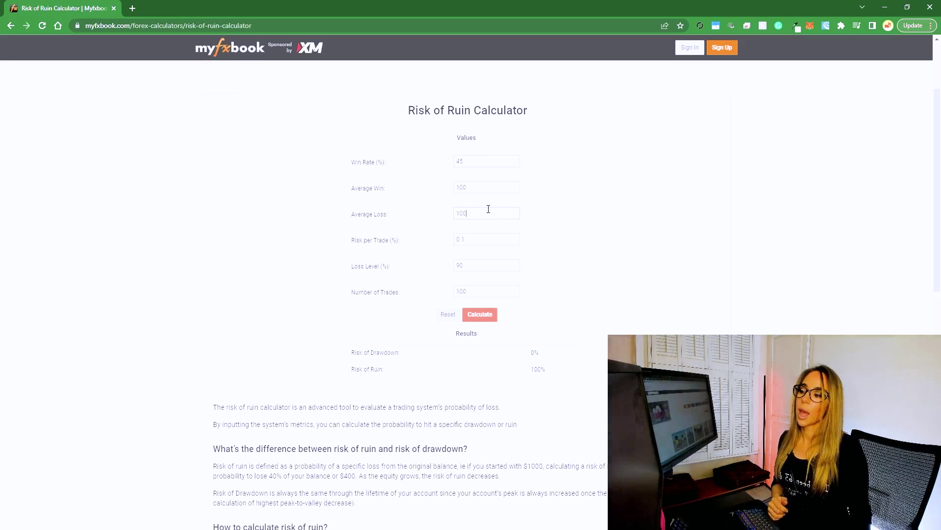
pyautogui.press('Tab')
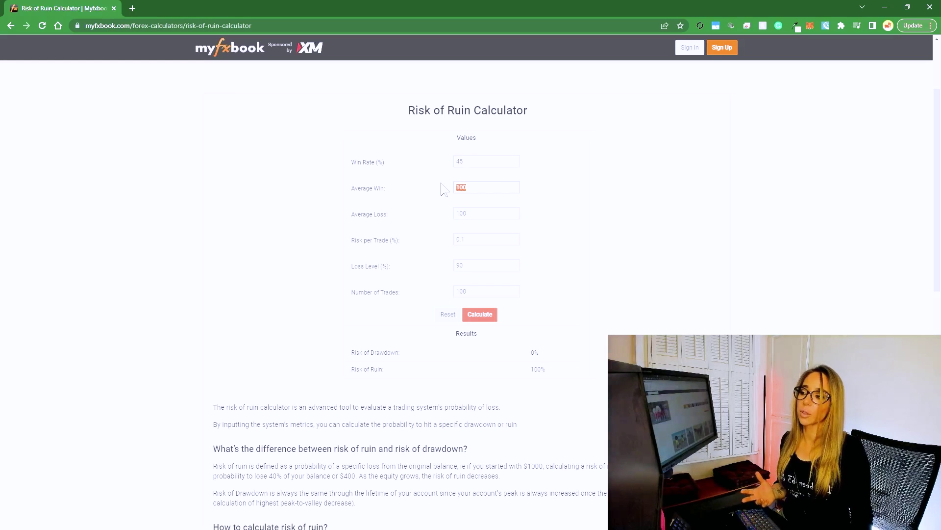
pyautogui.write('1')
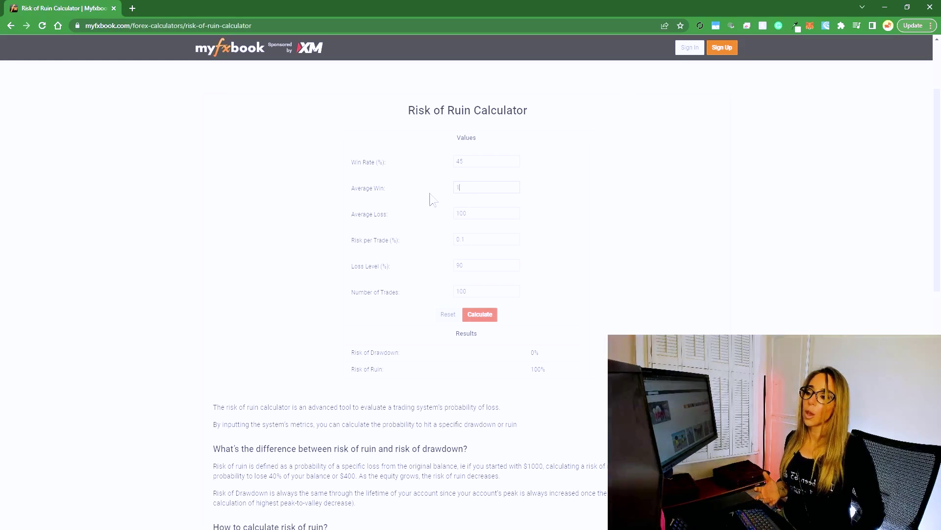
pyautogui.write('20')
pyautogui.press('Tab')
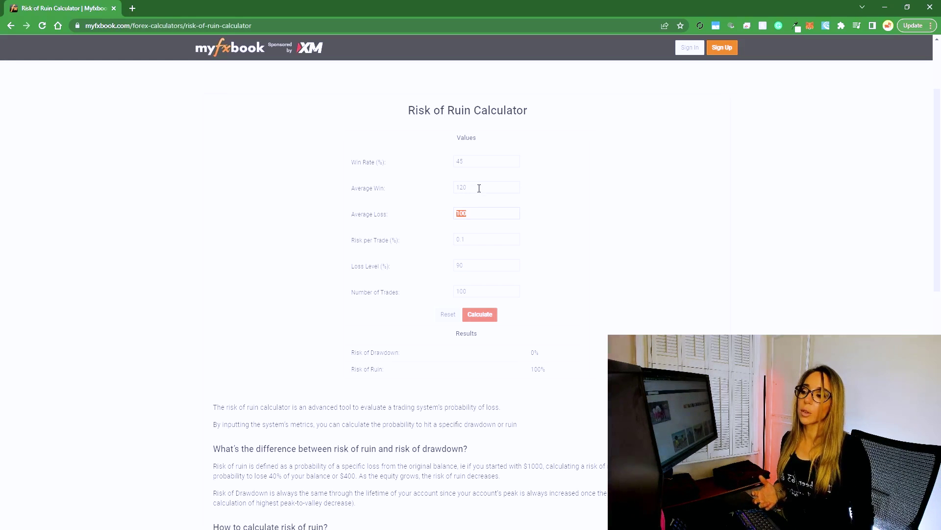
pyautogui.moveTo(473, 188); pyautogui.dragTo(456, 192)
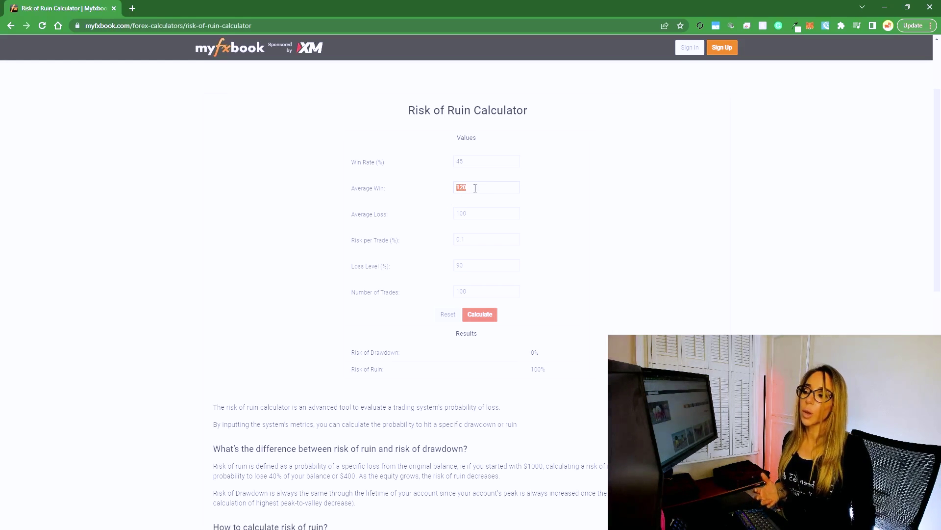
pyautogui.moveTo(473, 238); pyautogui.dragTo(425, 249)
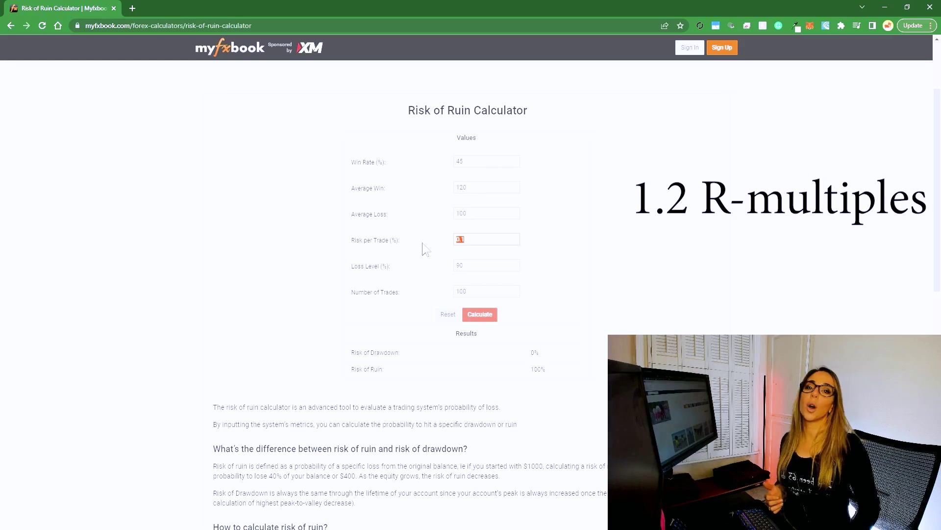
pyautogui.write('1')
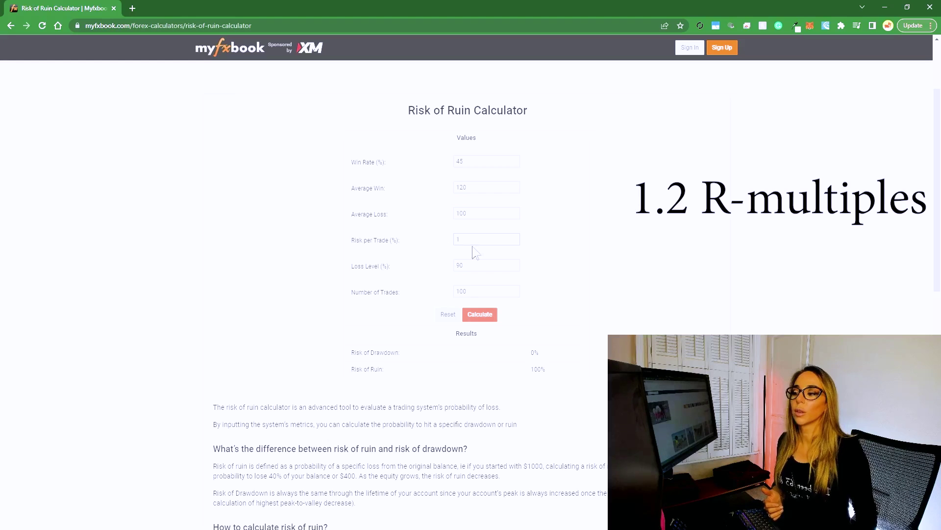
# Step: Recalculate to get 449.31% risk of ruin, then point out the 120 win and 100 loss values
pyautogui.click(482, 317)
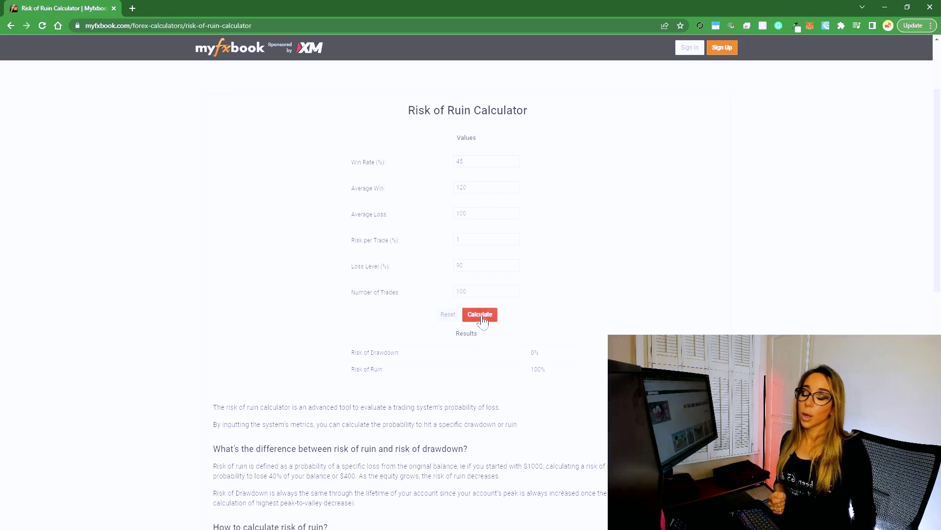
pyautogui.click(482, 316)
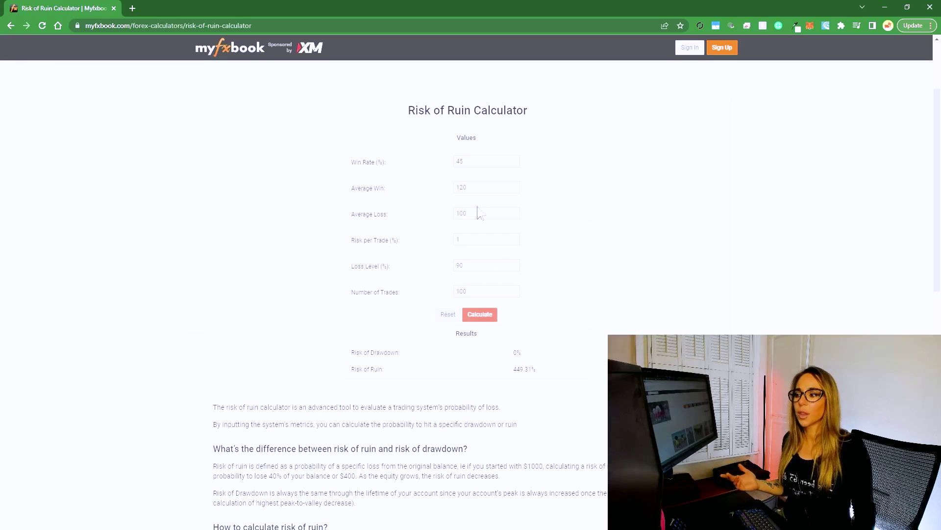
pyautogui.click(473, 187)
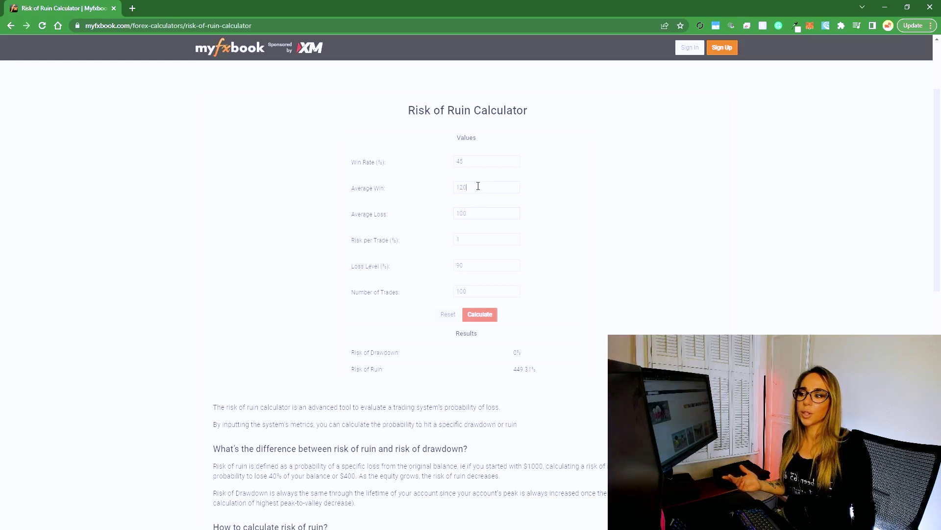
pyautogui.moveTo(455, 186); pyautogui.dragTo(480, 186)
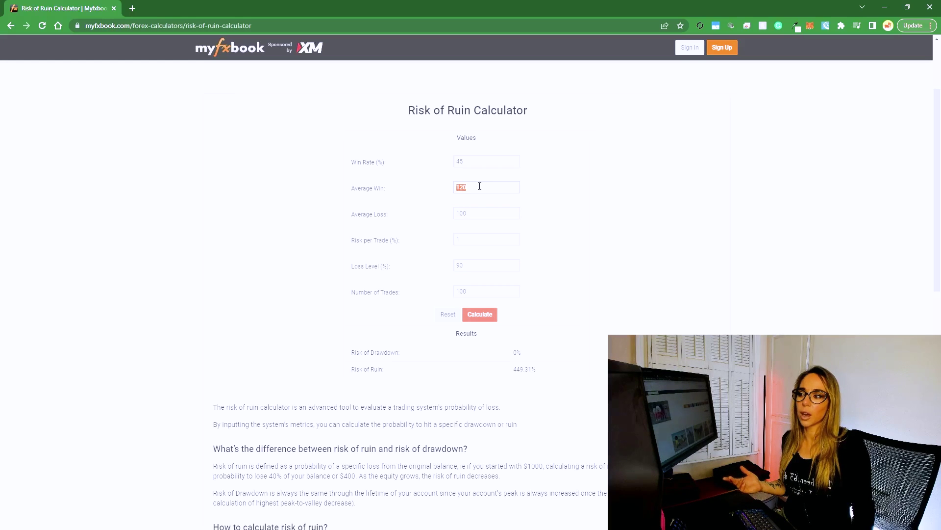
pyautogui.click(481, 187)
pyautogui.moveTo(451, 214); pyautogui.dragTo(489, 213)
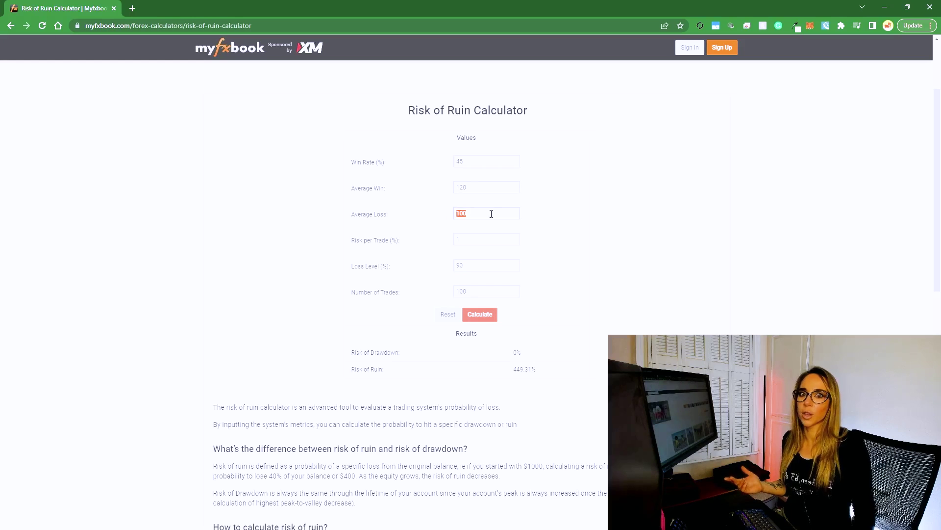
pyautogui.click(490, 213)
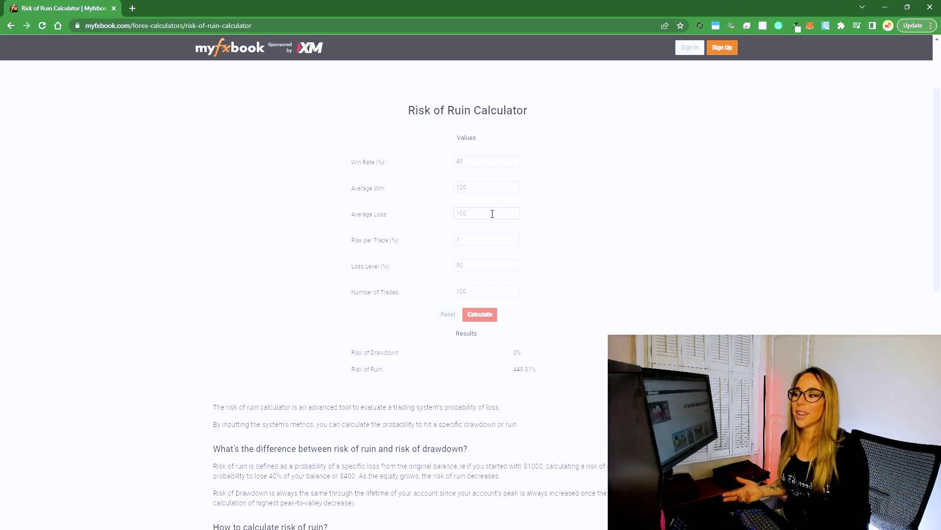
pyautogui.click(492, 189)
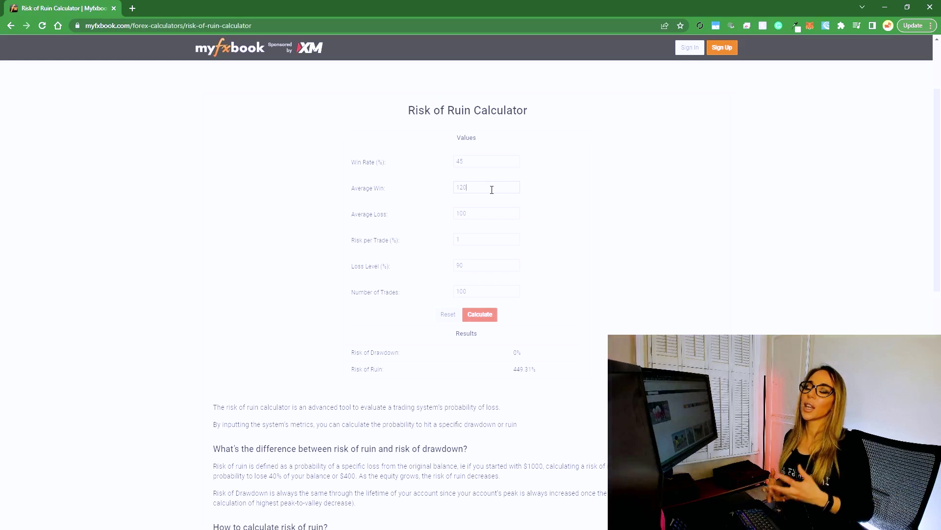
# Step: Change Average Win to 140 and recalculate, giving 0% drawdown and 0% ruin
pyautogui.moveTo(468, 162); pyautogui.dragTo(440, 166)
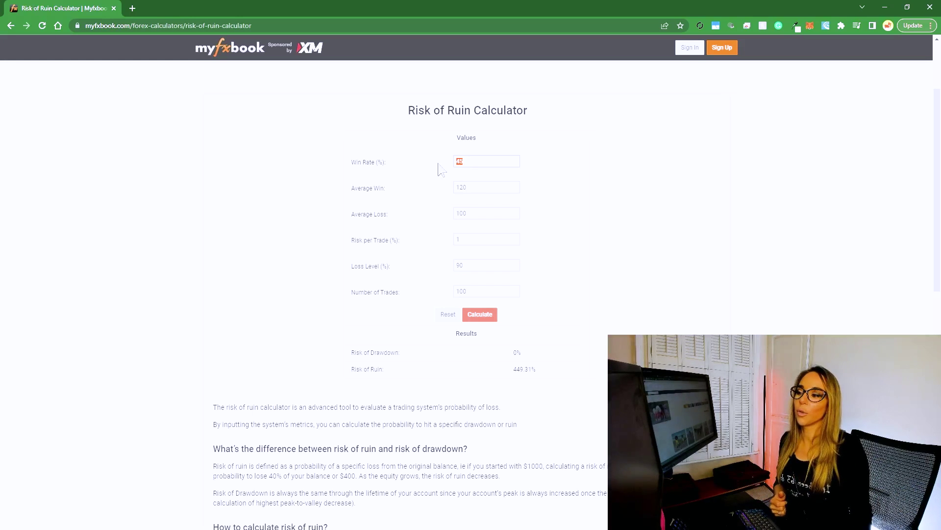
pyautogui.click(478, 193)
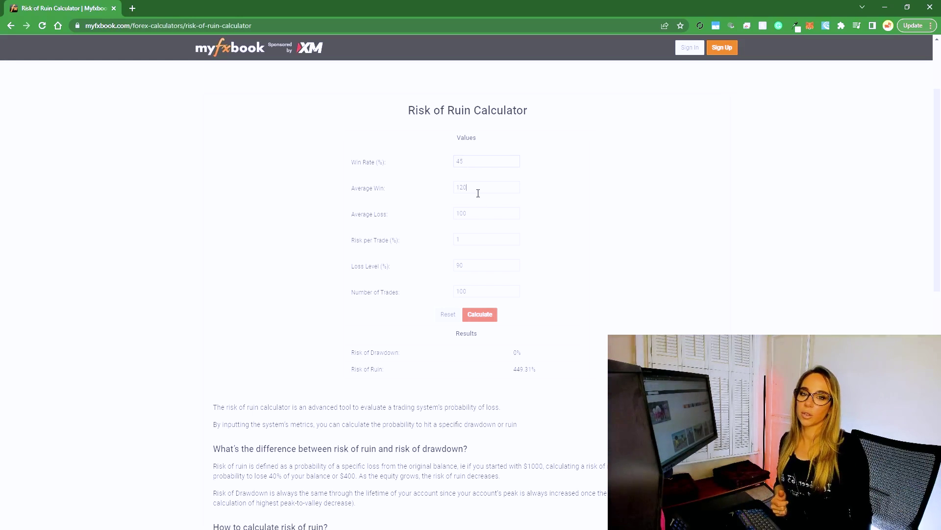
pyautogui.moveTo(485, 188); pyautogui.dragTo(432, 189)
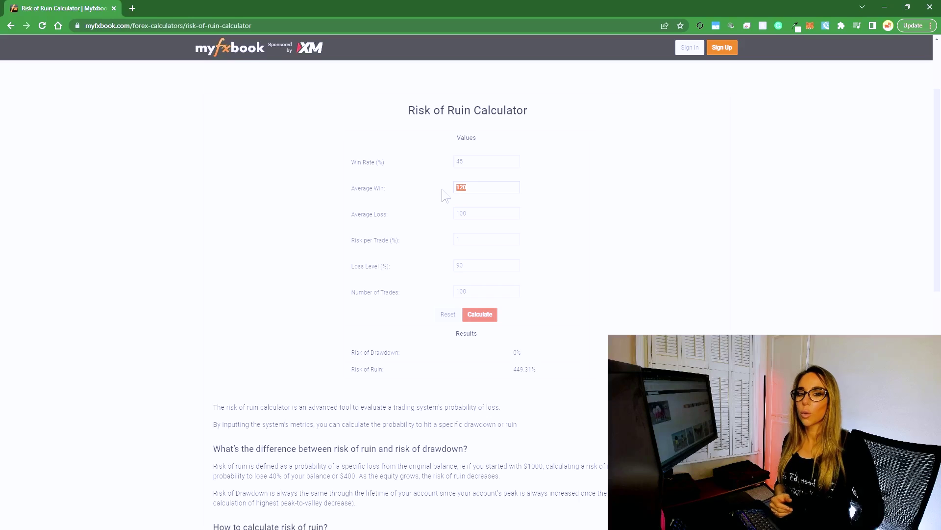
pyautogui.write('1')
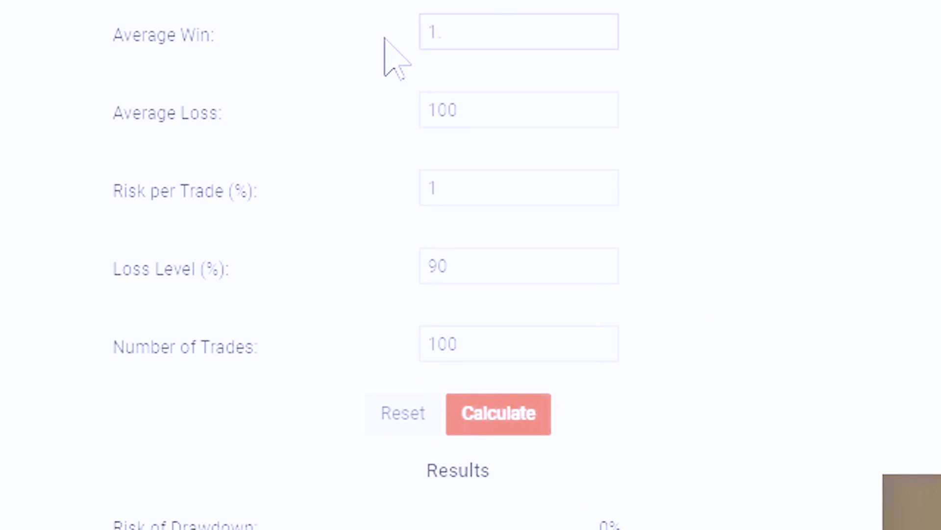
pyautogui.write('40')
pyautogui.click(491, 412)
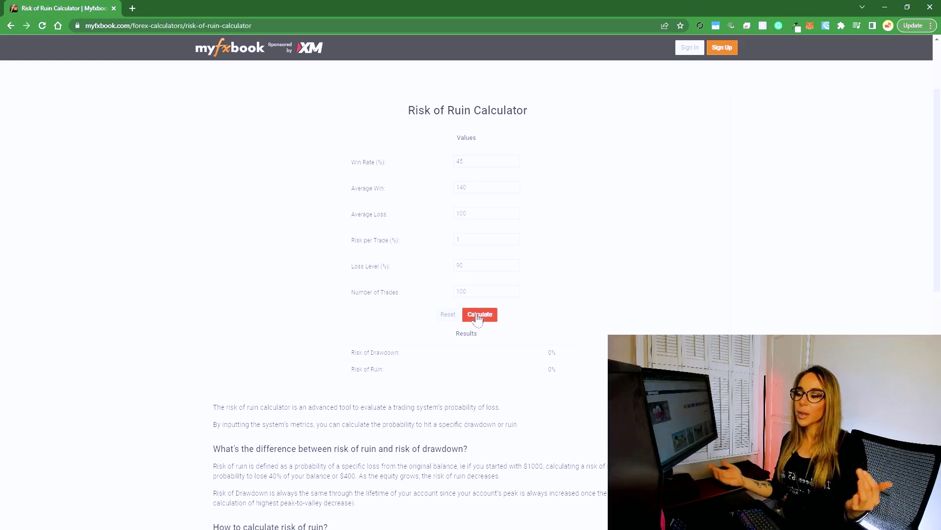
# Step: Review the 0% Risk of Ruin result and replace Average Win with 200
pyautogui.doubleClick(475, 238)
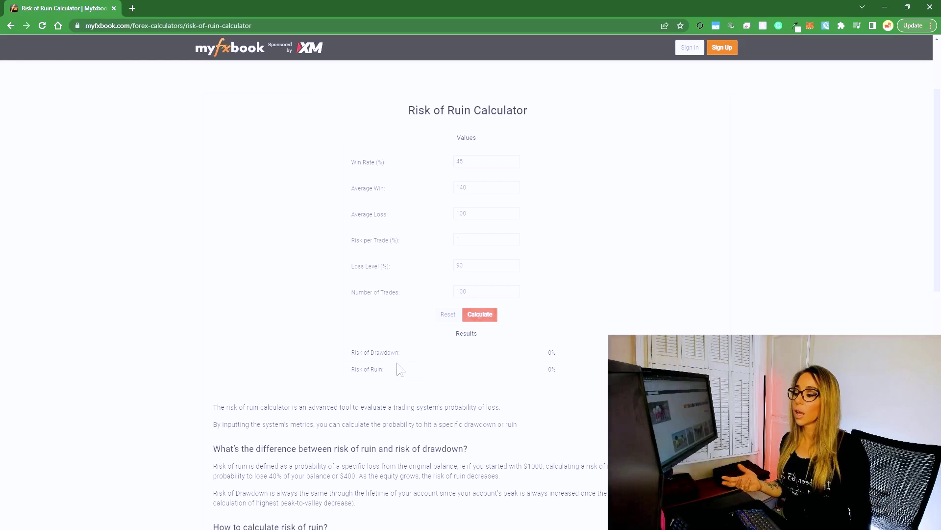
pyautogui.moveTo(360, 368); pyautogui.dragTo(567, 373)
pyautogui.click(569, 373)
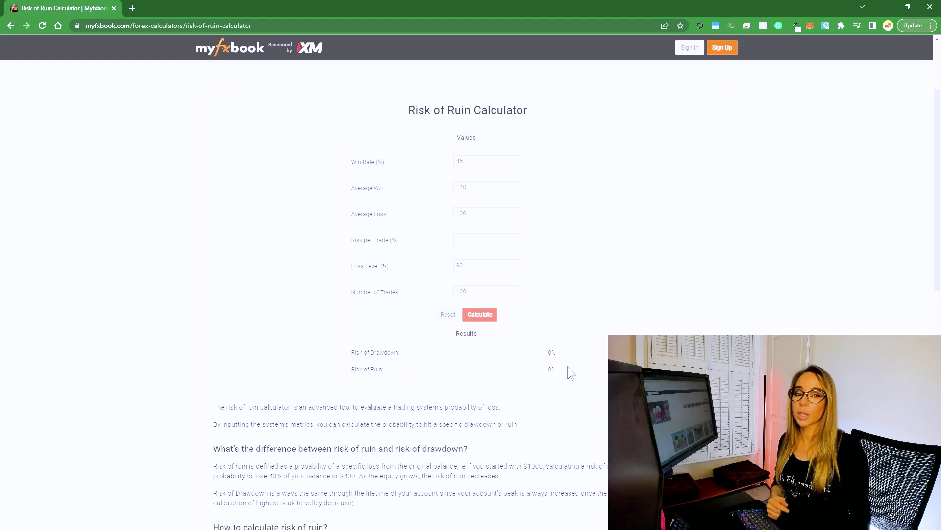
pyautogui.doubleClick(483, 187)
pyautogui.write('200')
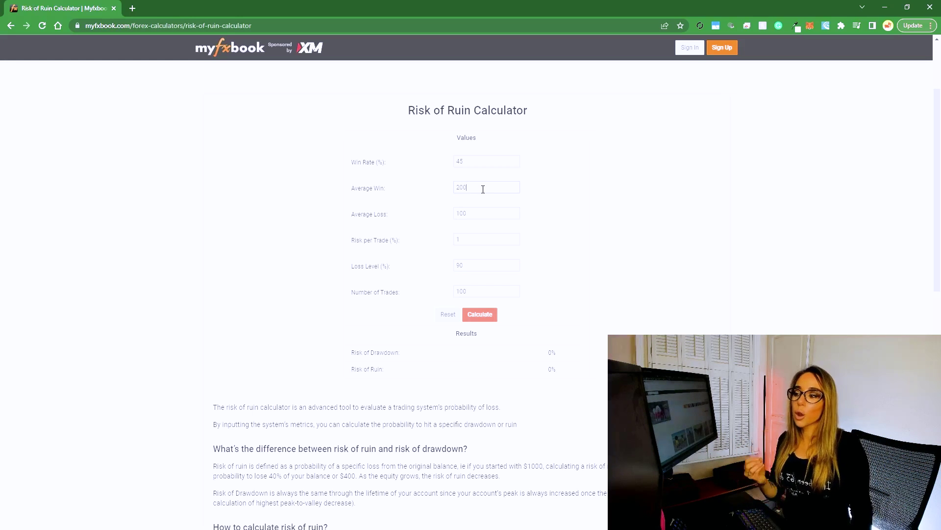
# Step: Set Average Win to 120 and recalculate the risk of ruin
pyautogui.moveTo(486, 188); pyautogui.dragTo(433, 196)
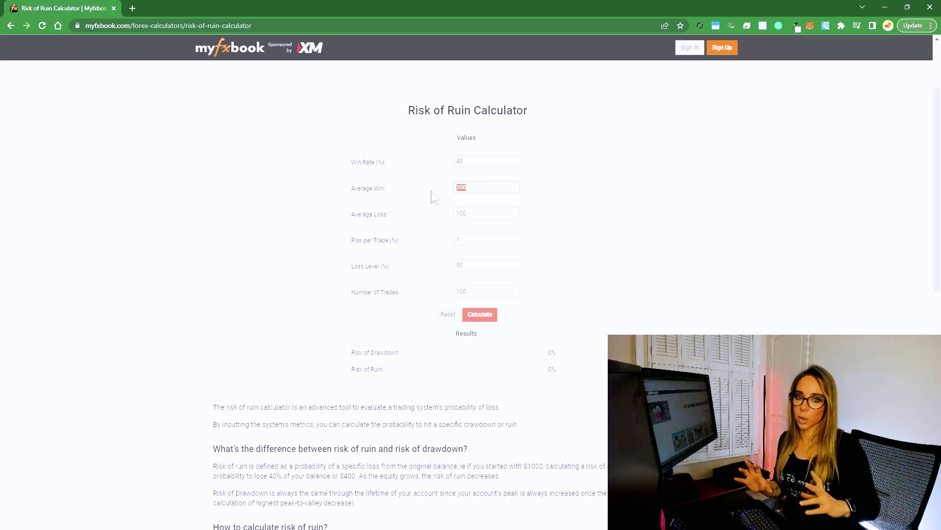
pyautogui.write('140')
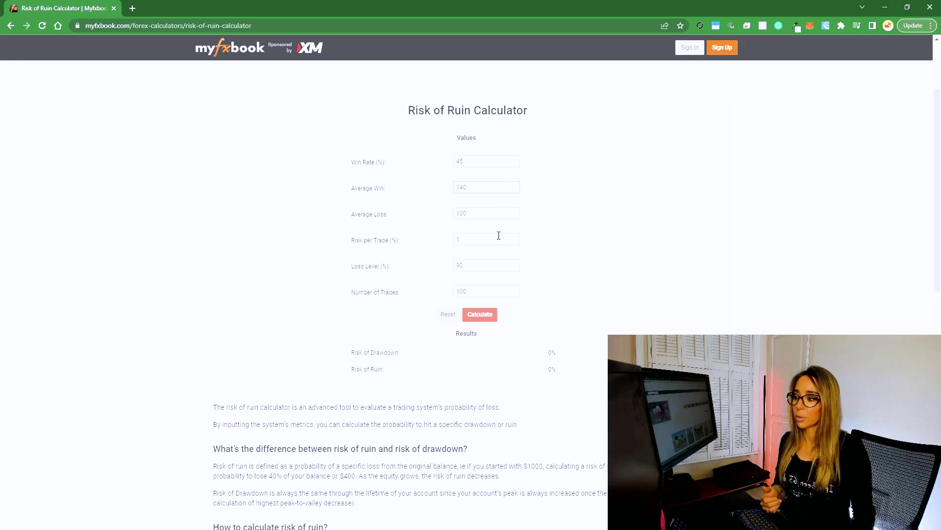
pyautogui.moveTo(460, 187); pyautogui.dragTo(483, 183)
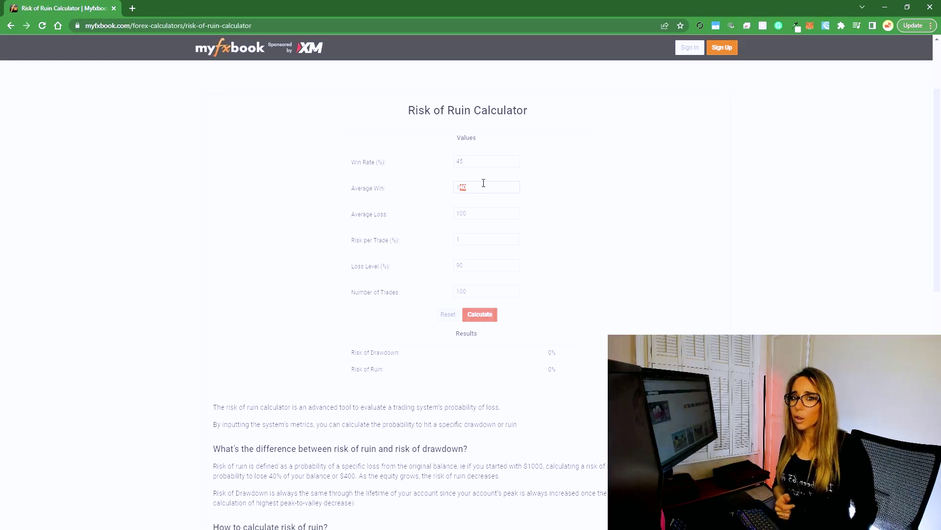
pyautogui.write('20')
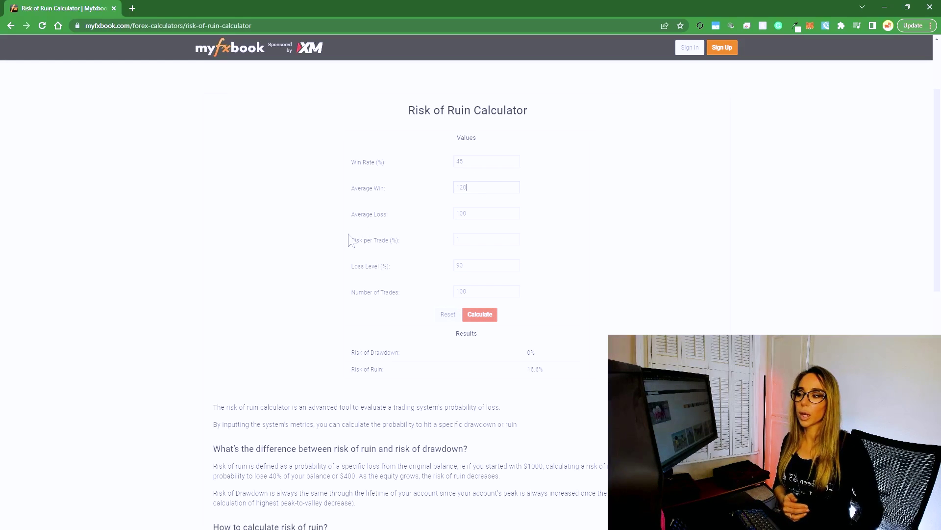
pyautogui.click(486, 316)
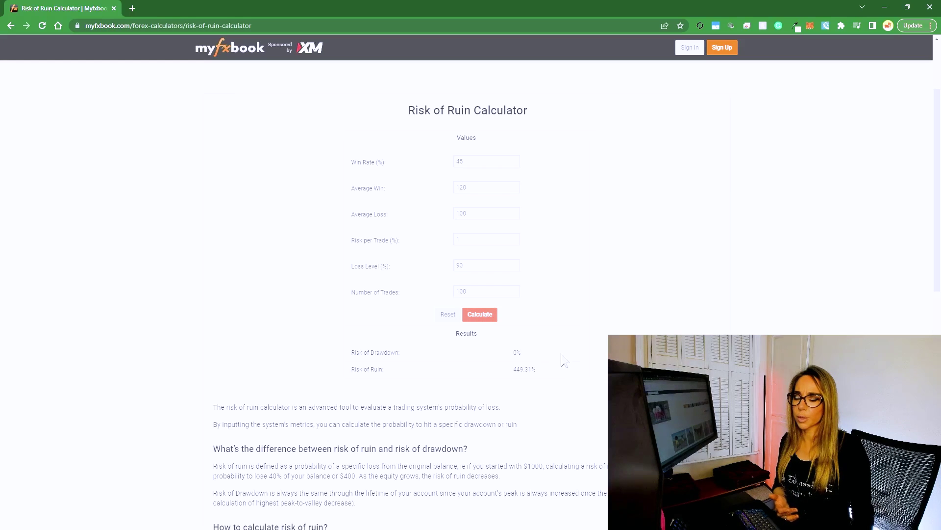
# Step: Change Average Win to 125 and recalculate, giving 16.6% risk of ruin
pyautogui.doubleClick(464, 187)
pyautogui.write('125')
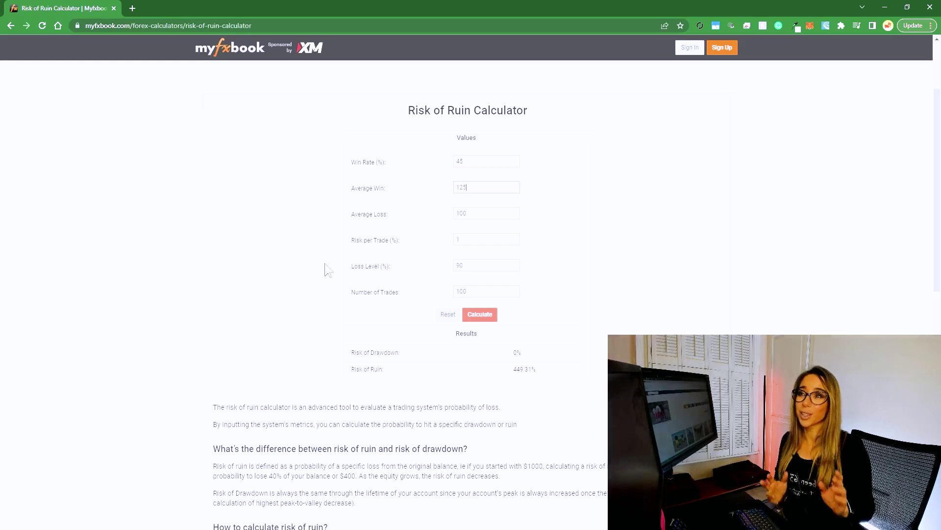
pyautogui.click(468, 314)
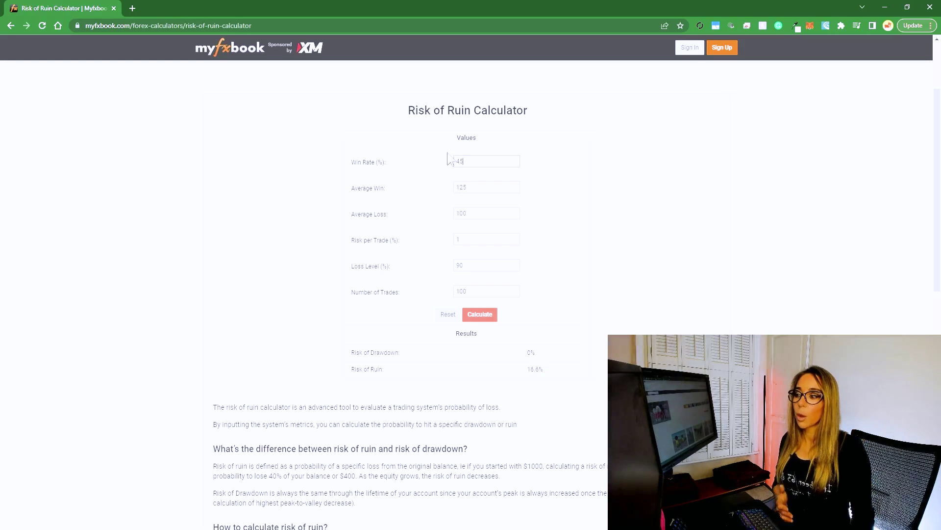
# Step: Try Average Win 130, then 140, recalculating after each change
pyautogui.moveTo(466, 161); pyautogui.dragTo(447, 167)
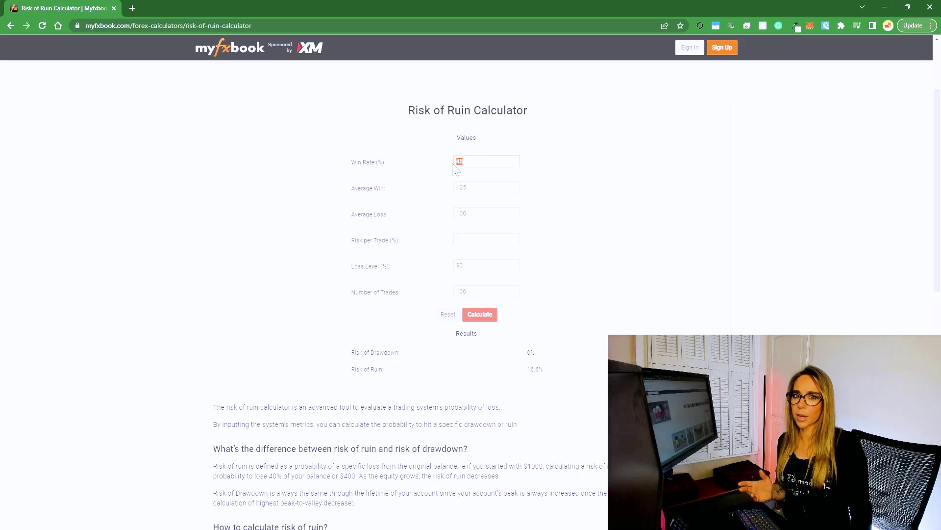
pyautogui.moveTo(473, 185); pyautogui.dragTo(427, 198)
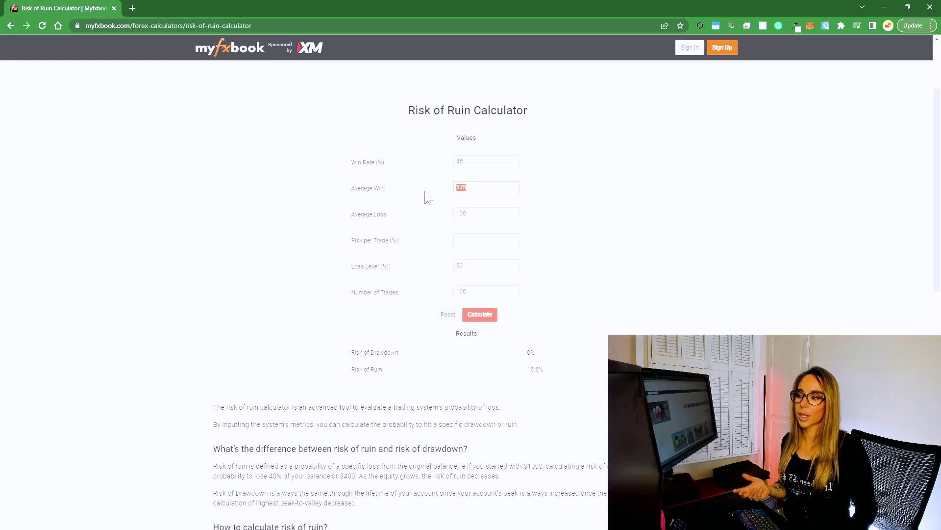
pyautogui.write('130')
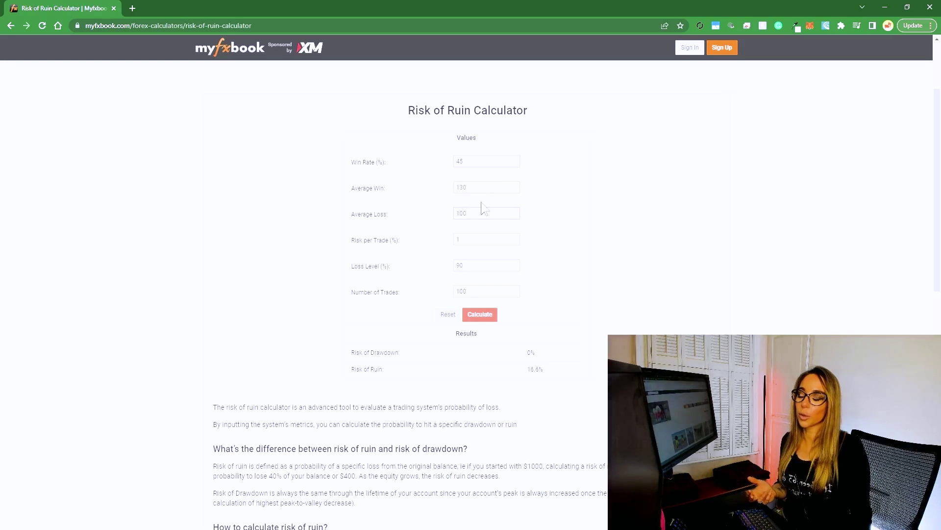
pyautogui.click(492, 319)
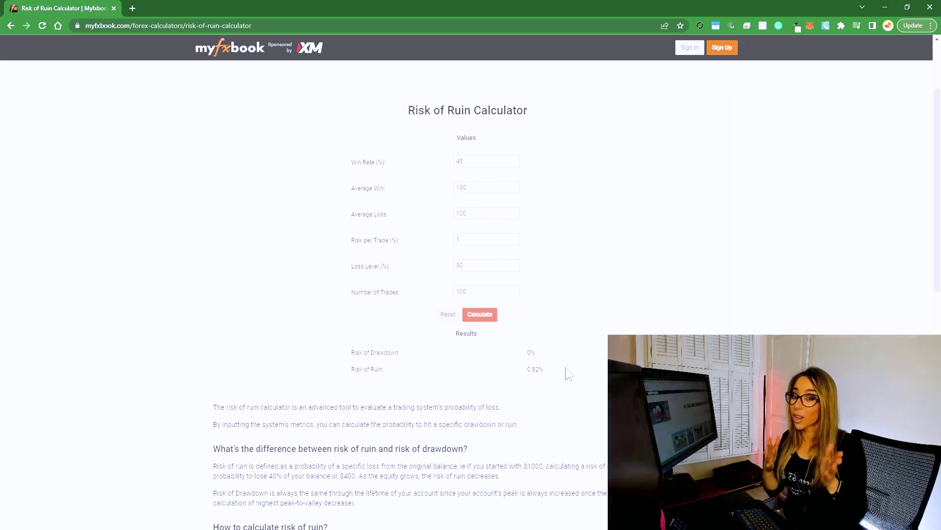
pyautogui.doubleClick(478, 186)
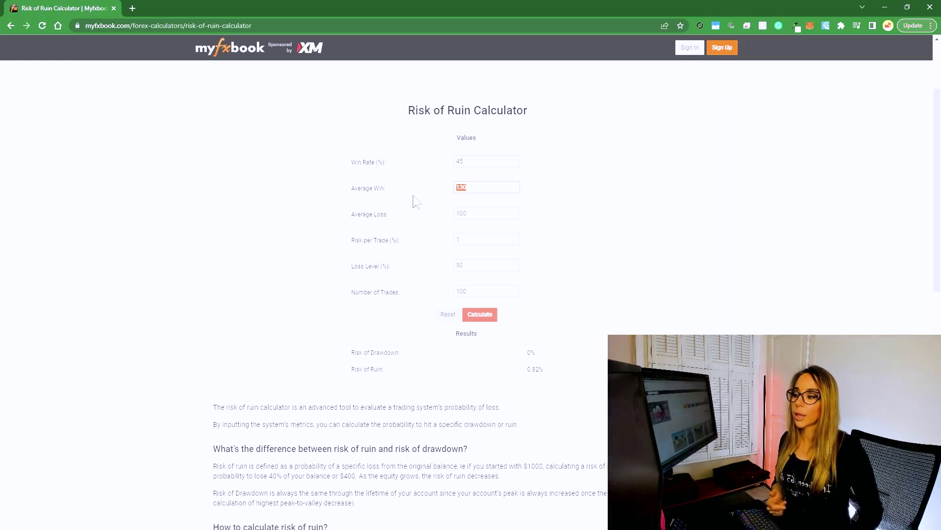
pyautogui.write('140')
pyautogui.click(479, 316)
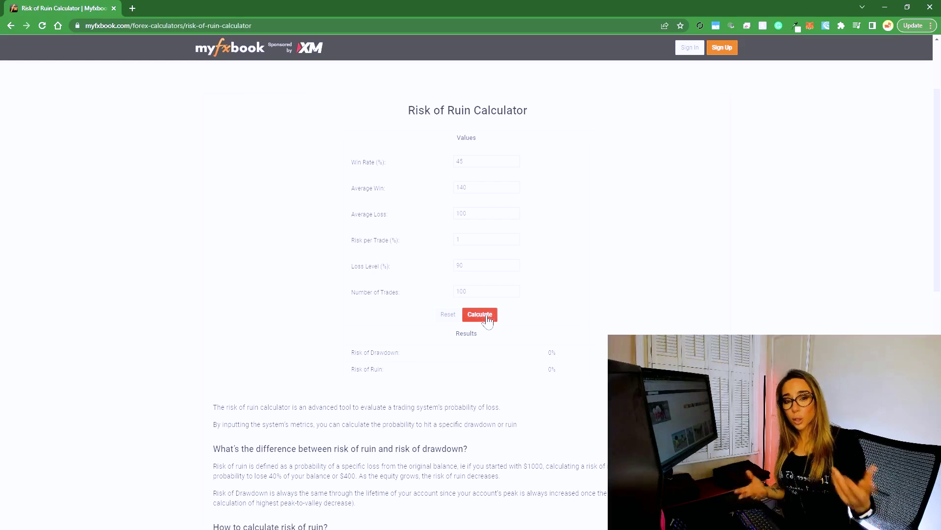
# Step: Lower the win rate to 40% and recalculate, showing 13,205.67% risk of ruin
pyautogui.doubleClick(458, 162)
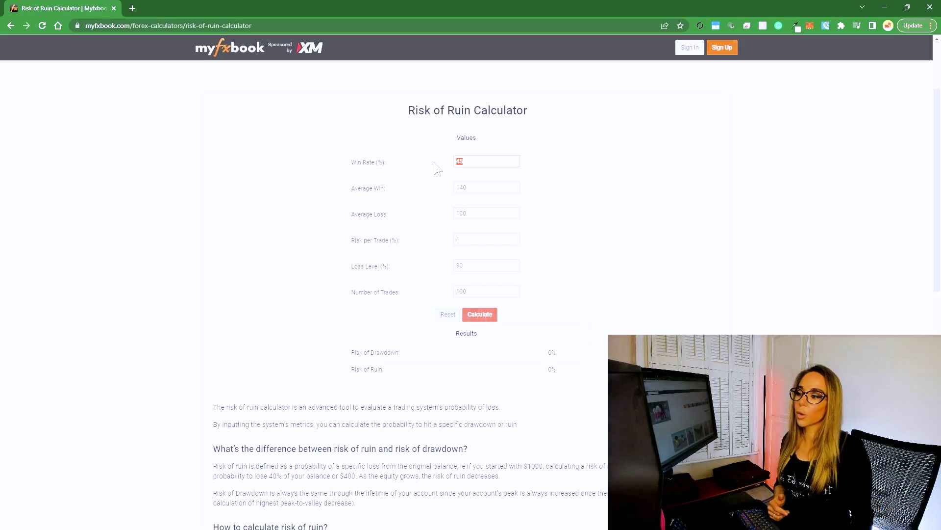
pyautogui.write('40')
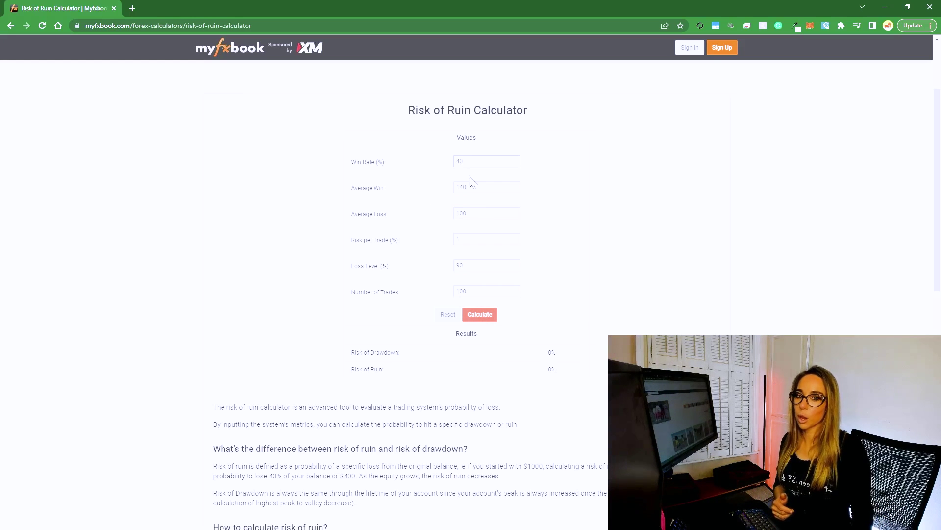
pyautogui.click(485, 315)
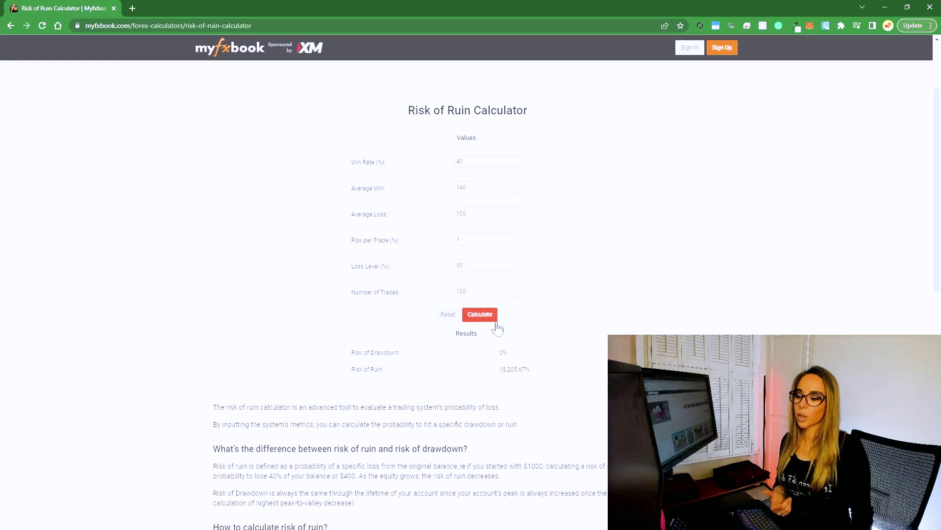
pyautogui.moveTo(503, 368); pyautogui.dragTo(535, 378)
# Step: Raise the win rate to 52% and recalculate
pyautogui.click(536, 378)
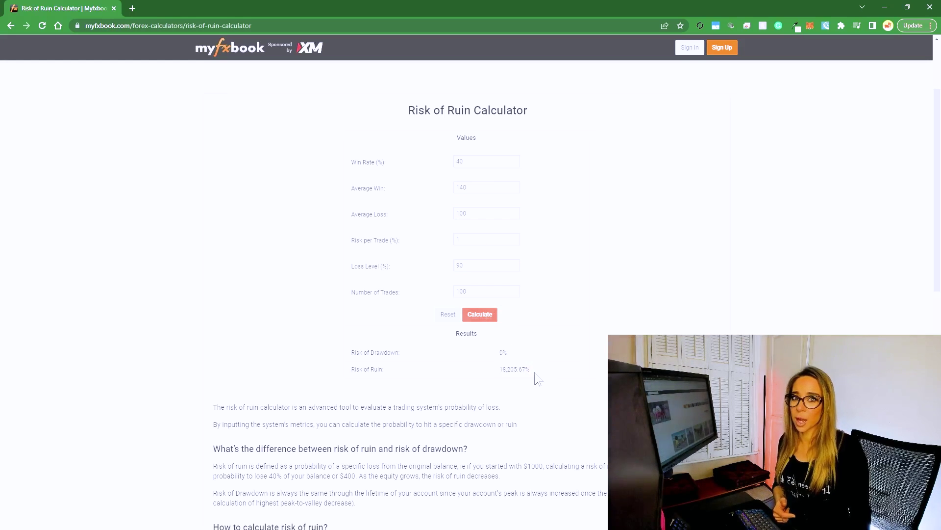
pyautogui.doubleClick(464, 164)
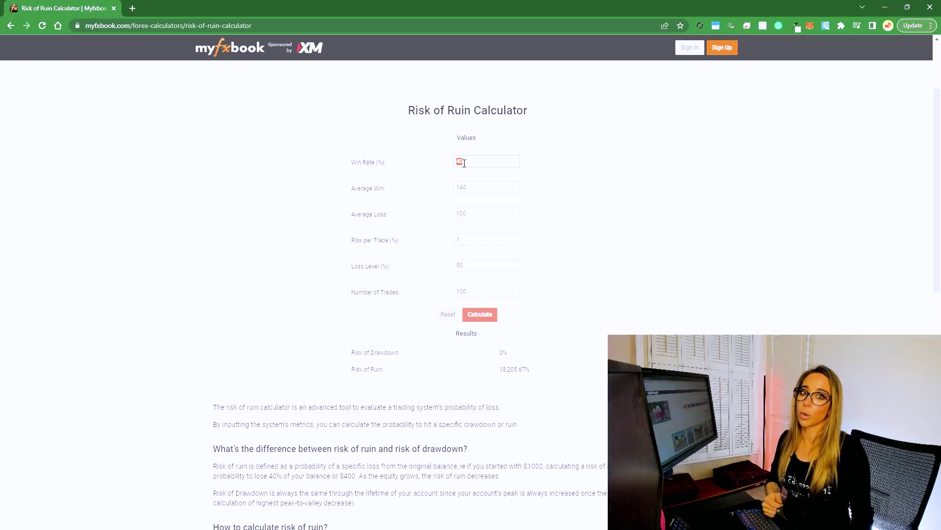
pyautogui.write('52')
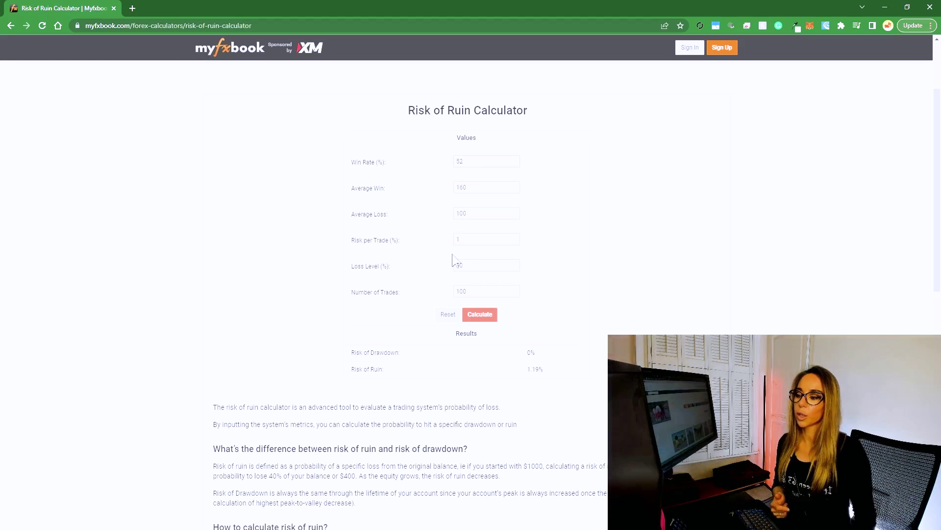
pyautogui.click(480, 315)
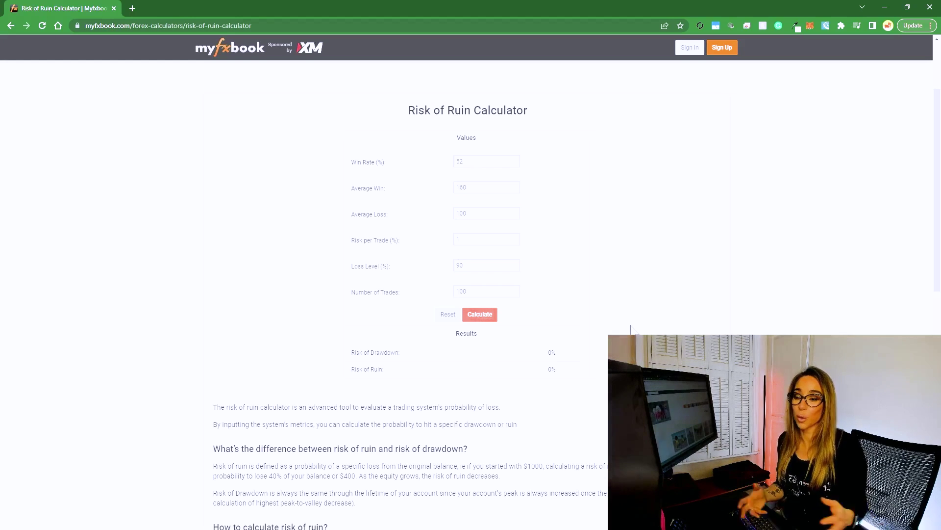
# Step: Set Risk per Trade to 2%, then 4%, and recalculate, giving 0.01% risk of ruin
pyautogui.doubleClick(489, 239)
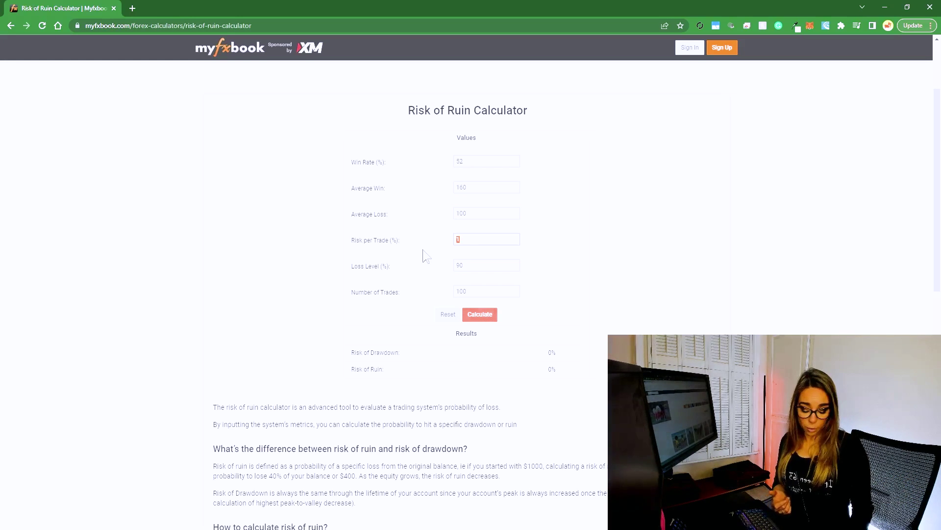
pyautogui.click(479, 316)
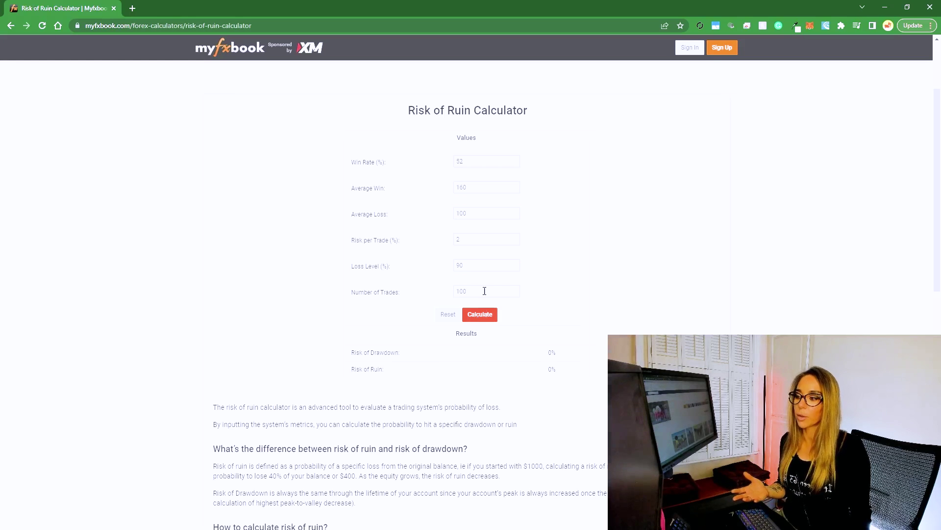
pyautogui.doubleClick(471, 239)
pyautogui.write('2')
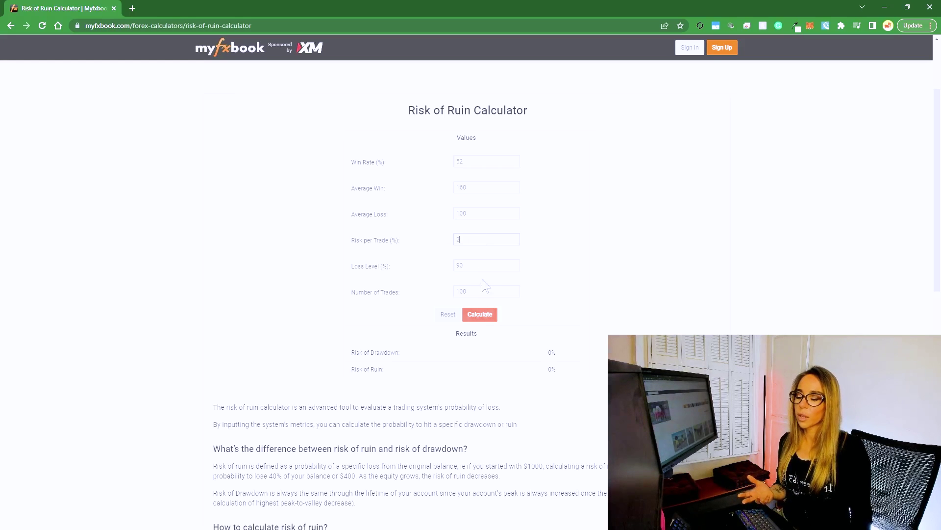
pyautogui.doubleClick(479, 240)
pyautogui.write('4')
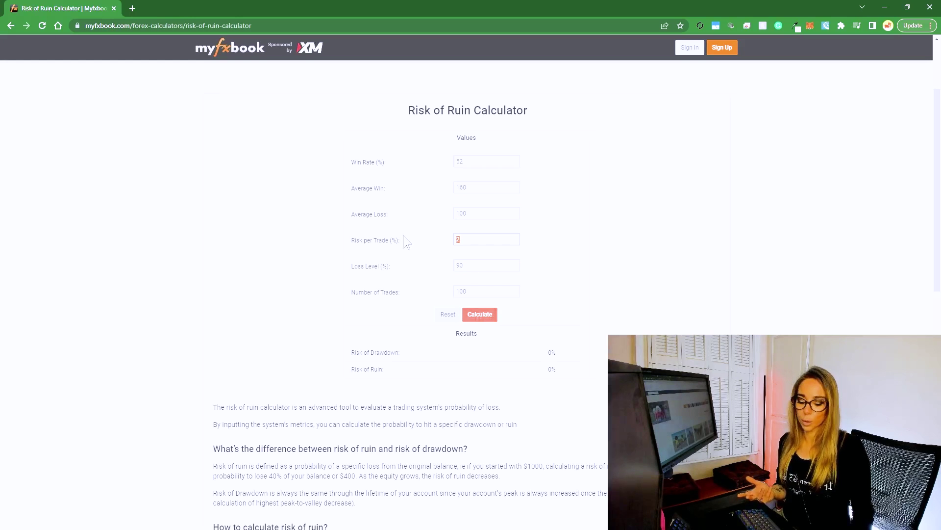
pyautogui.click(477, 317)
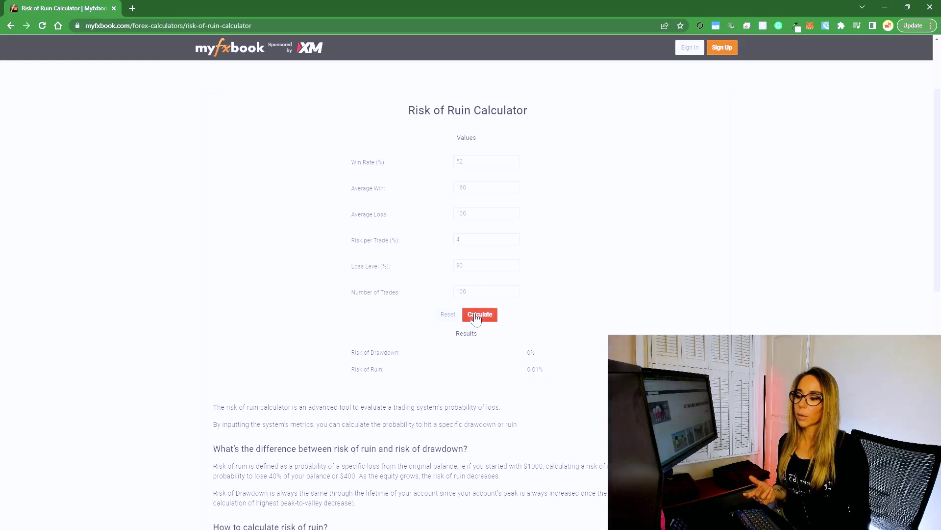